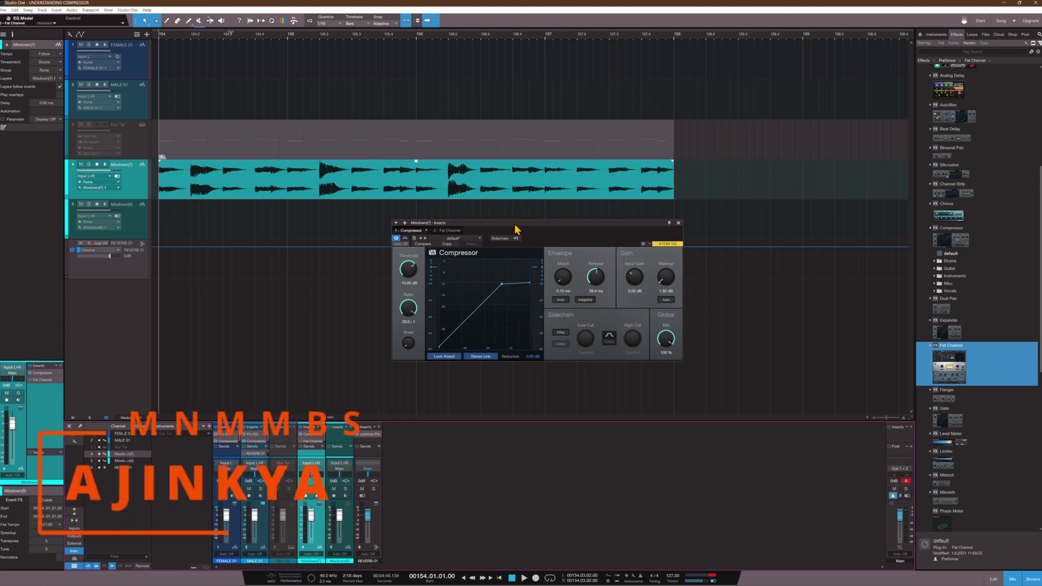
Audition the Mixdown(7) track through the Compressor insert and stop playback.
left_click_drag(516, 229, 504, 230)
scroll(735, 208, "left", 3)
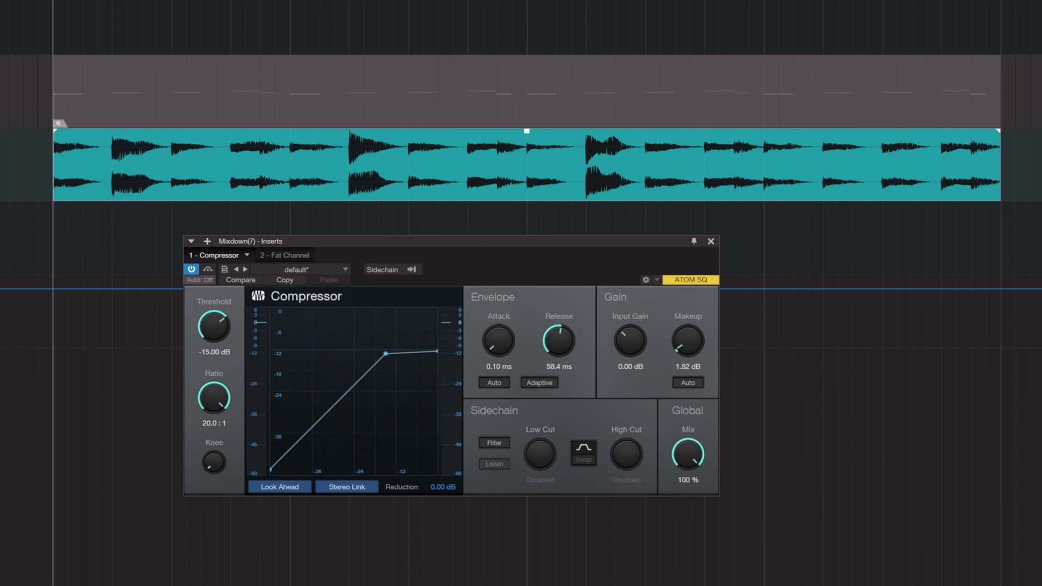
key("space")
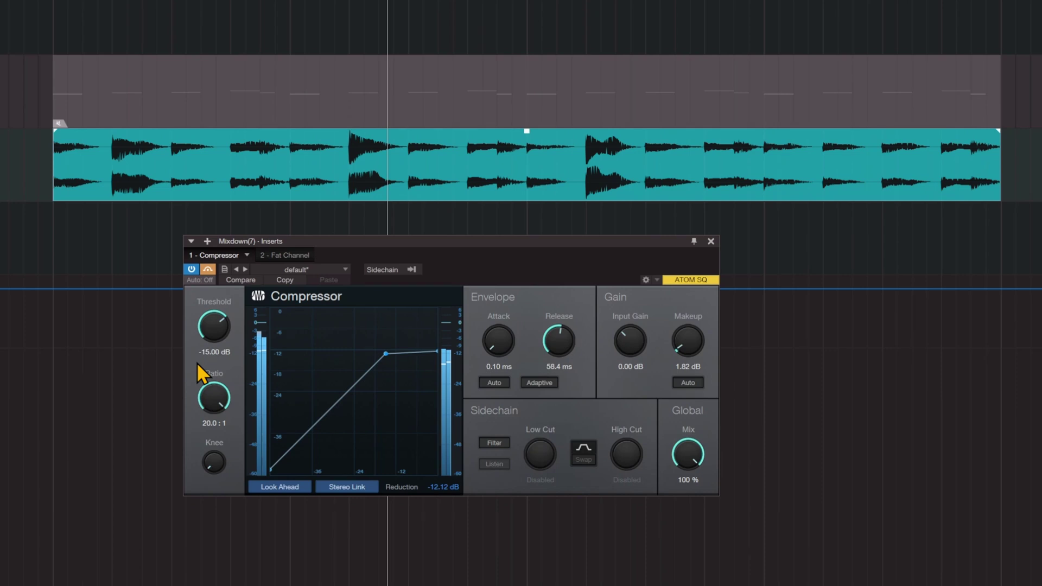
key("space")
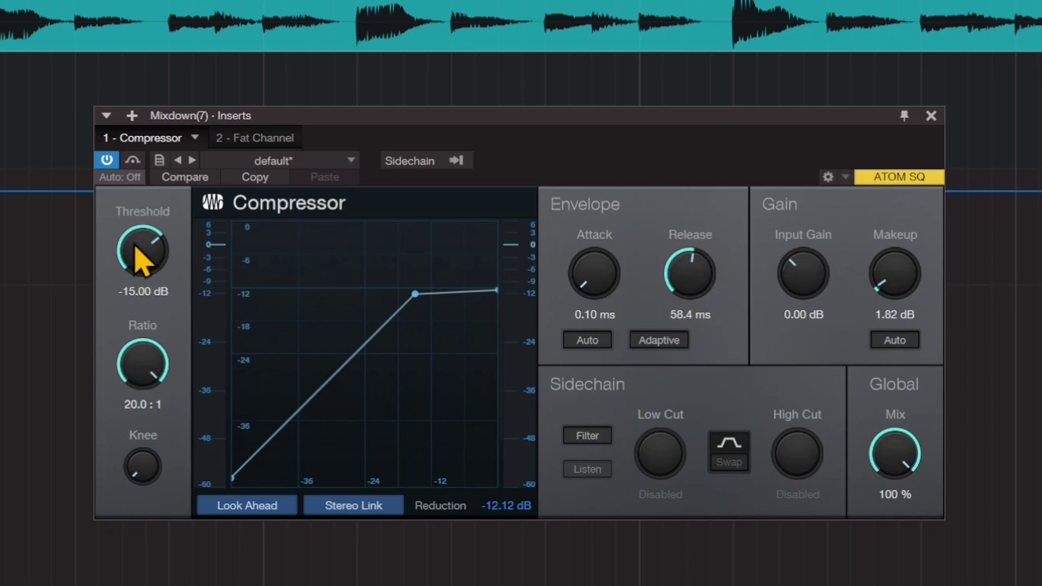
Lower the compressor threshold to -24.12 dB, audition the track, and raise the threshold to -15.24 dB.
mouse_move(135, 249)
left_mouse_down()
mouse_move(140, 302)
mouse_move(144, 262)
mouse_move(157, 282)
mouse_move(144, 263)
left_mouse_up()
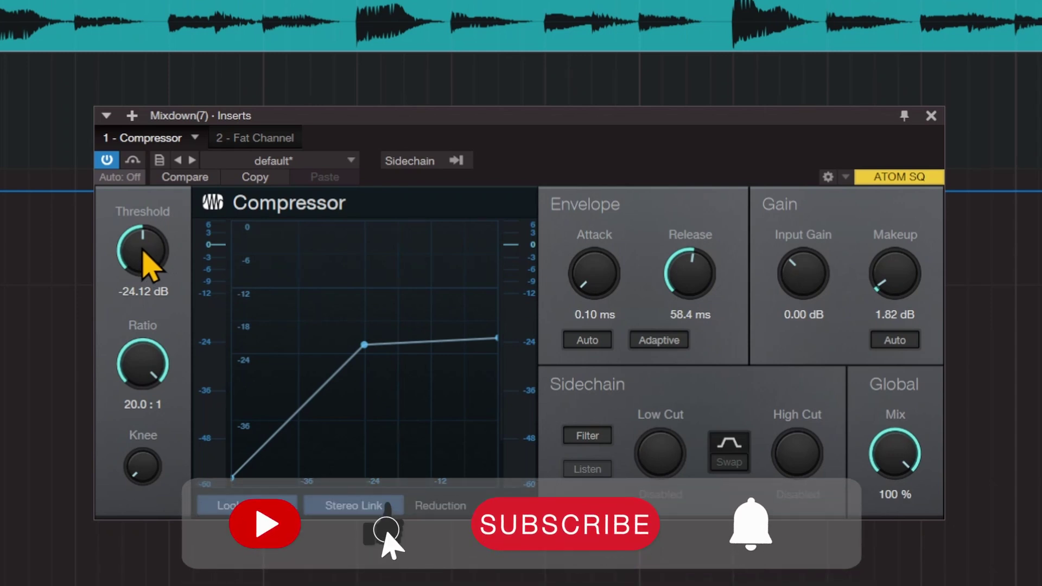
key("space")
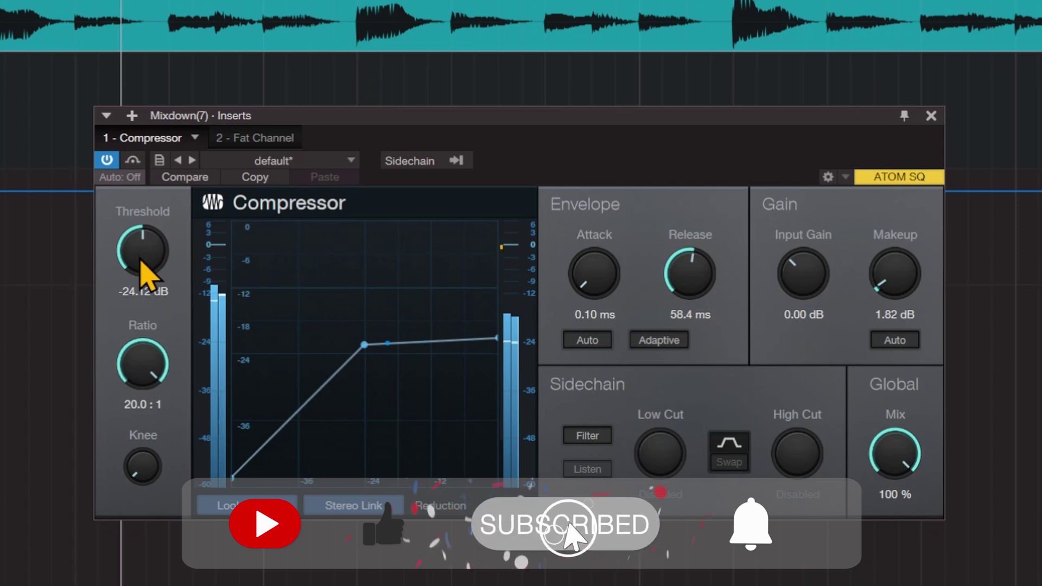
left_click_drag(144, 272, 157, 241)
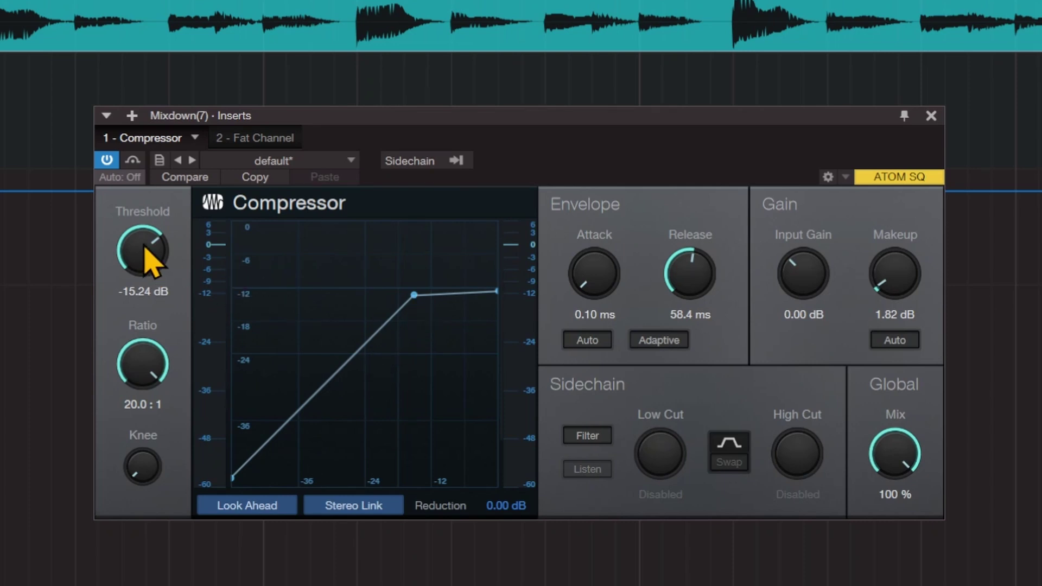
Play the track while raising the compressor threshold to -7.32 dB, and stop playback.
key("space")
left_click_drag(146, 251, 165, 234)
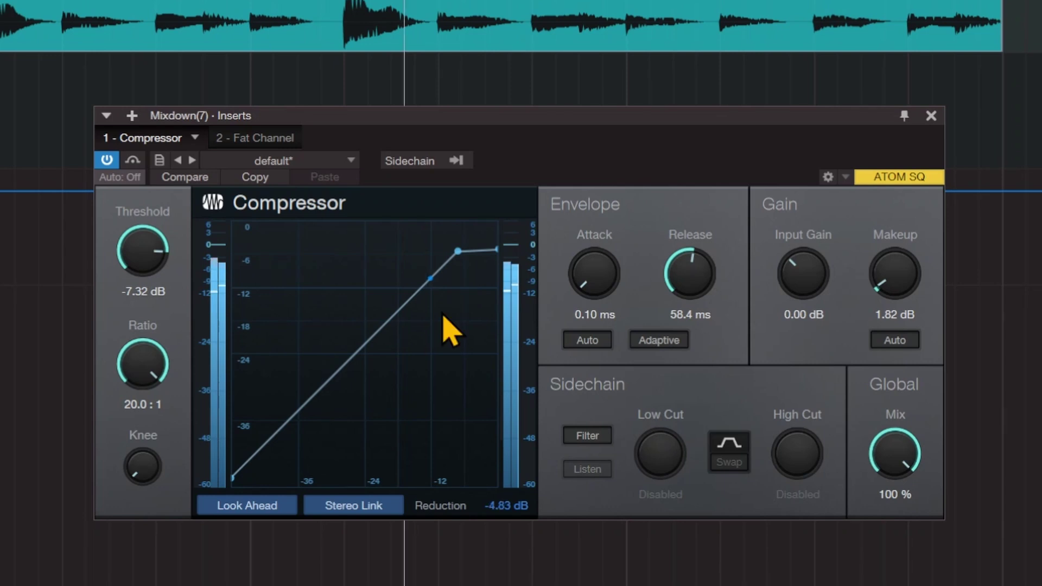
key("space")
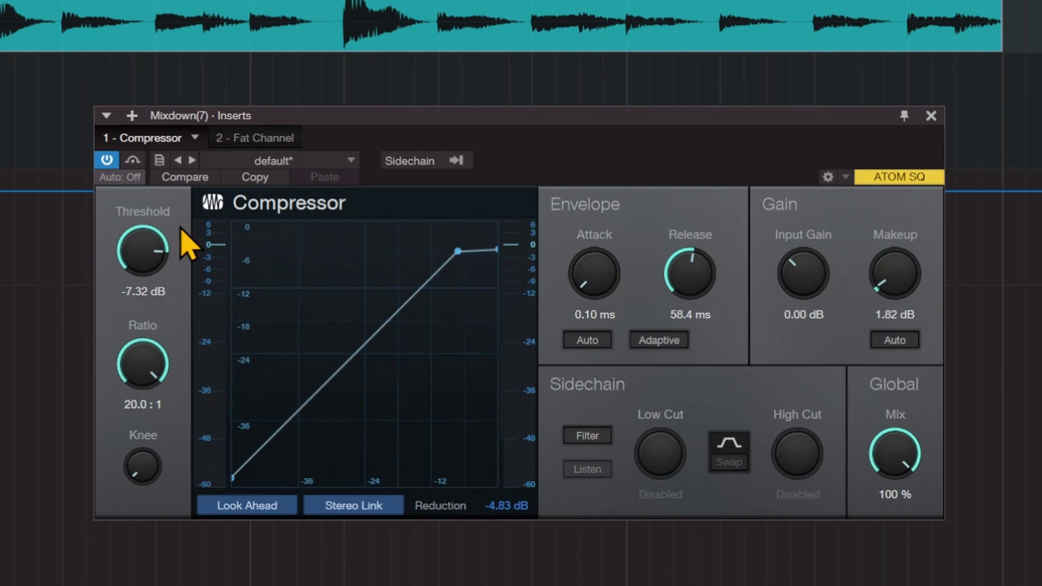
Raise the compressor threshold through -5.52 dB up to 0.00 dB.
mouse_move(142, 256)
left_mouse_down()
mouse_move(141, 276)
mouse_move(145, 256)
left_mouse_up()
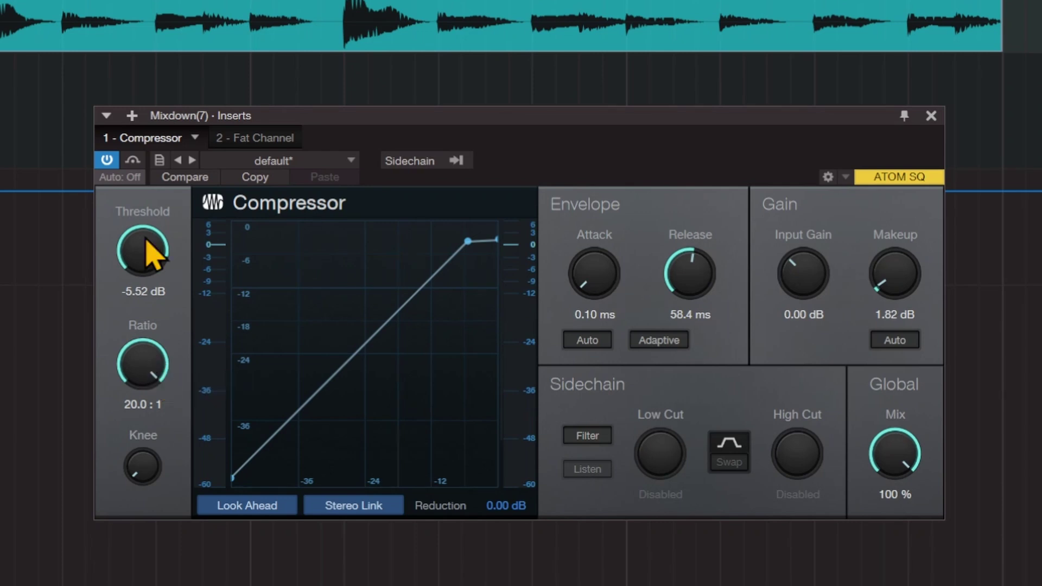
left_click_drag(154, 261, 149, 225)
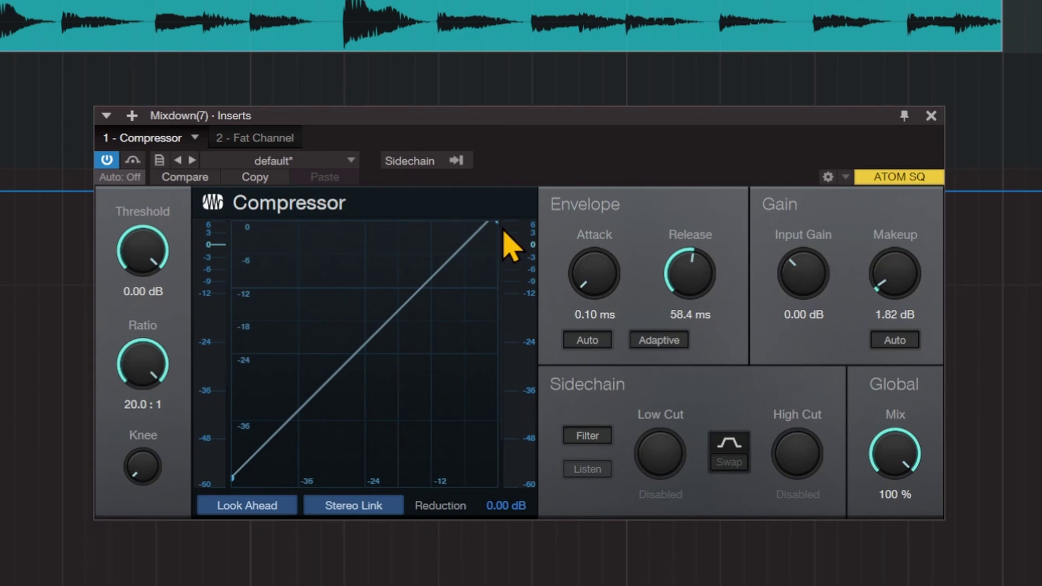
mouse_move(508, 224)
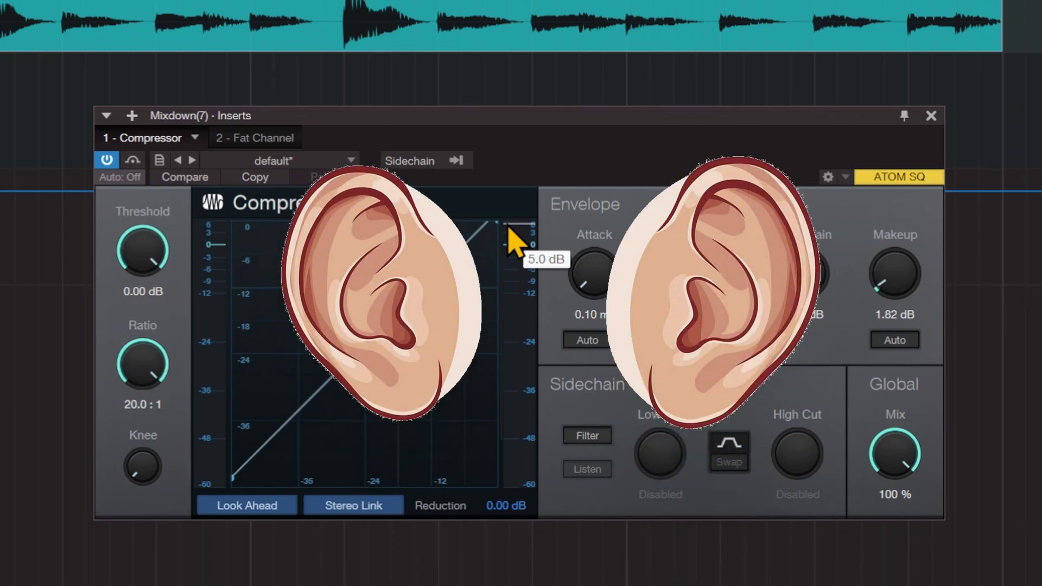
Set the compressor threshold to exactly -15 dB.
left_click_drag(133, 254, 145, 302)
left_click(143, 288)
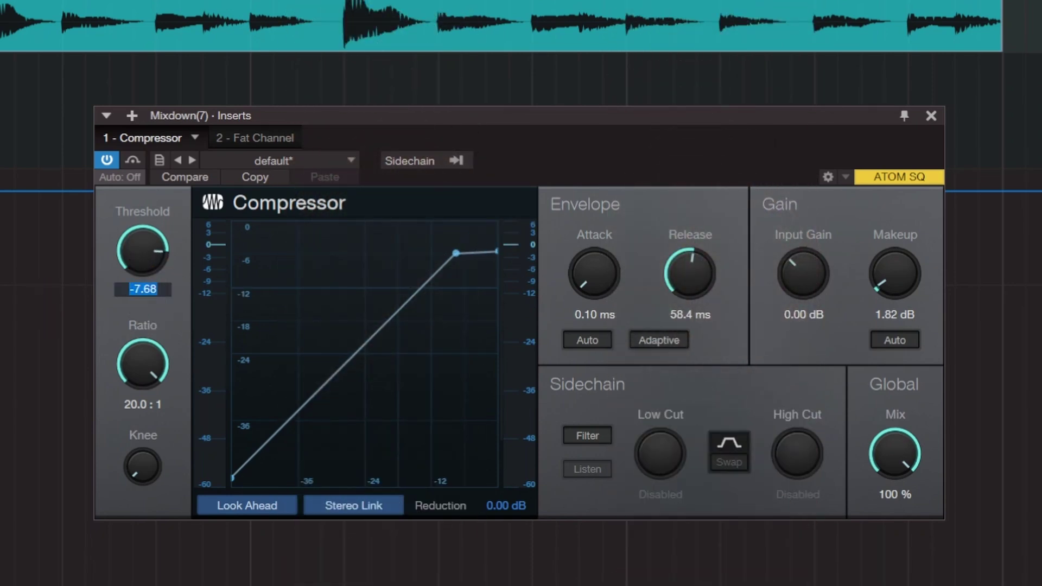
type("-15")
key("Return")
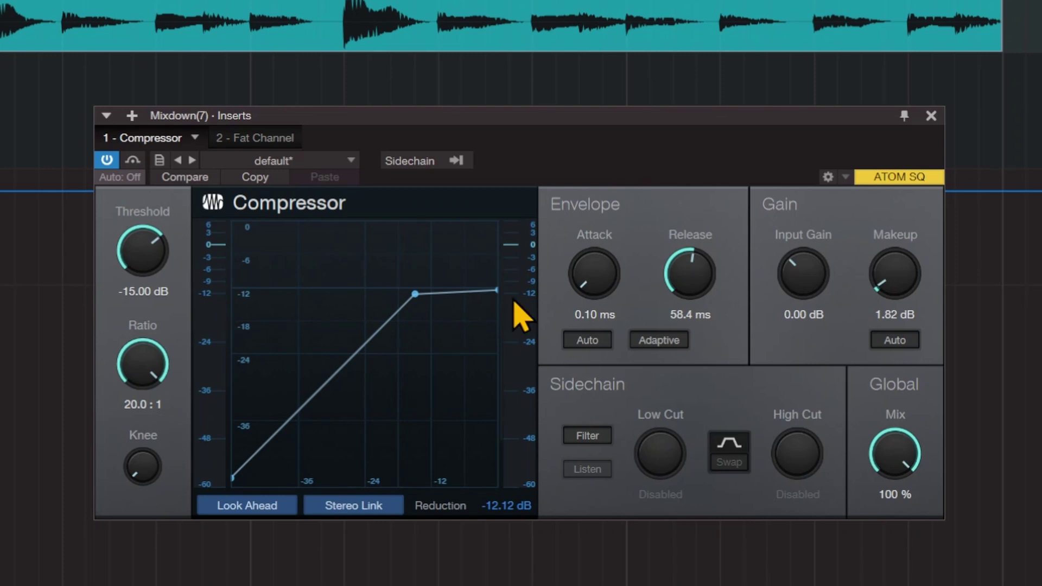
Lower the compressor ratio to 1:1 and raise it through 1.5:1 to 4.5:1.
mouse_move(508, 306)
left_click_drag(140, 365, 124, 567)
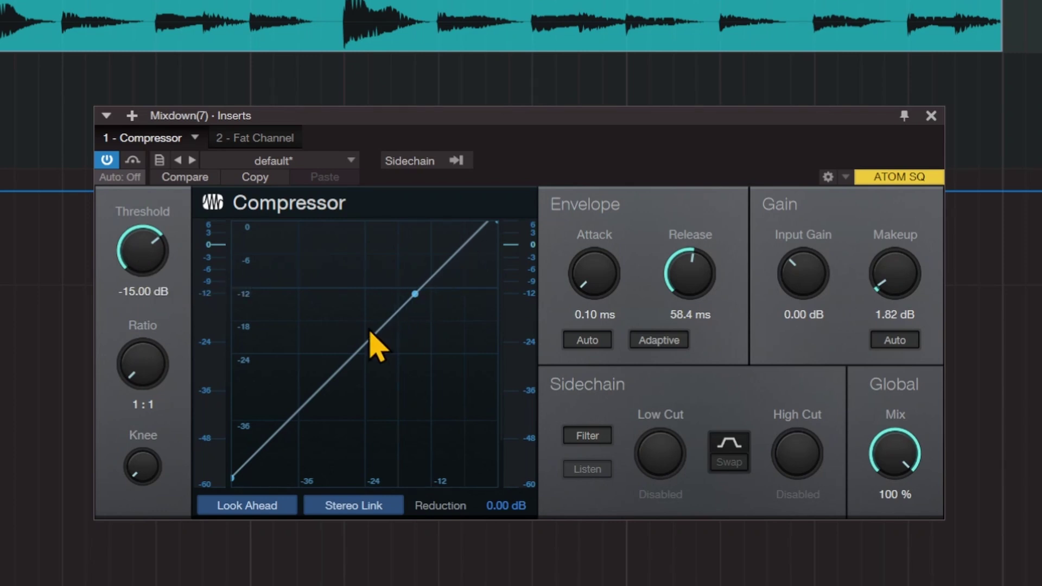
left_click_drag(133, 364, 130, 334)
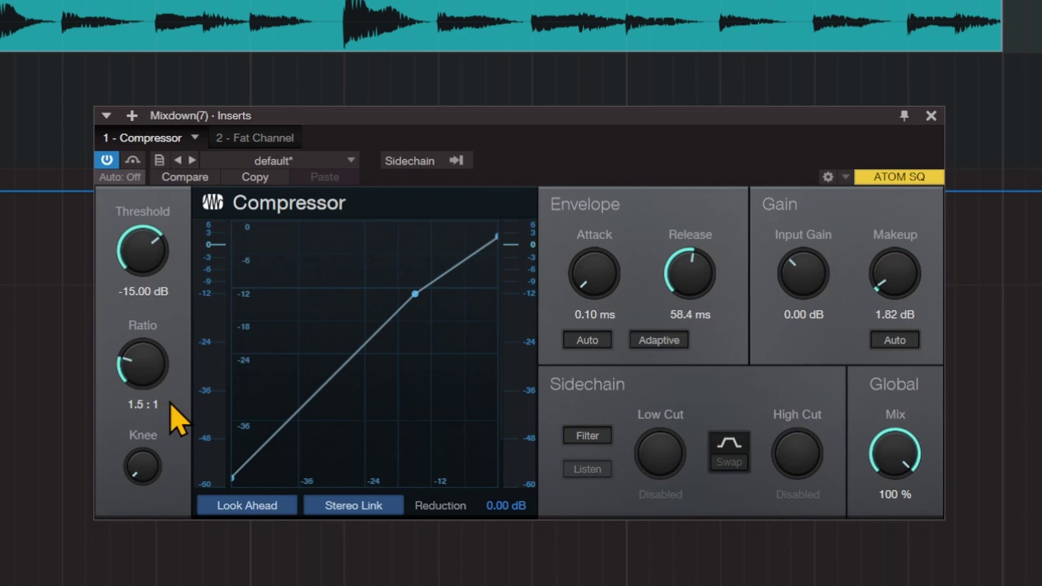
left_click_drag(149, 372, 155, 304)
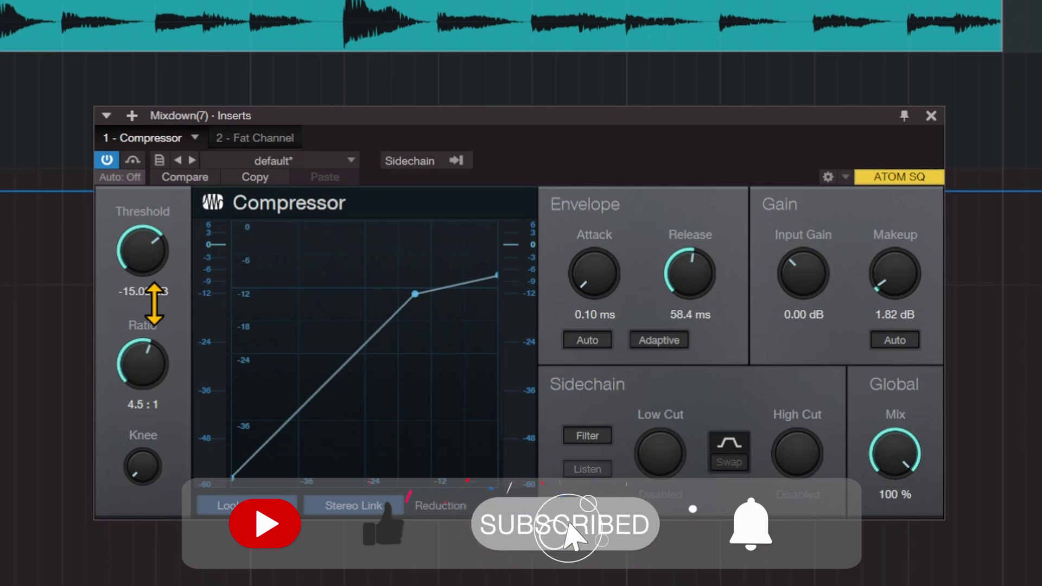
Set the compressor ratio to 10:1, and raise it to 20:1.
left_click(140, 404)
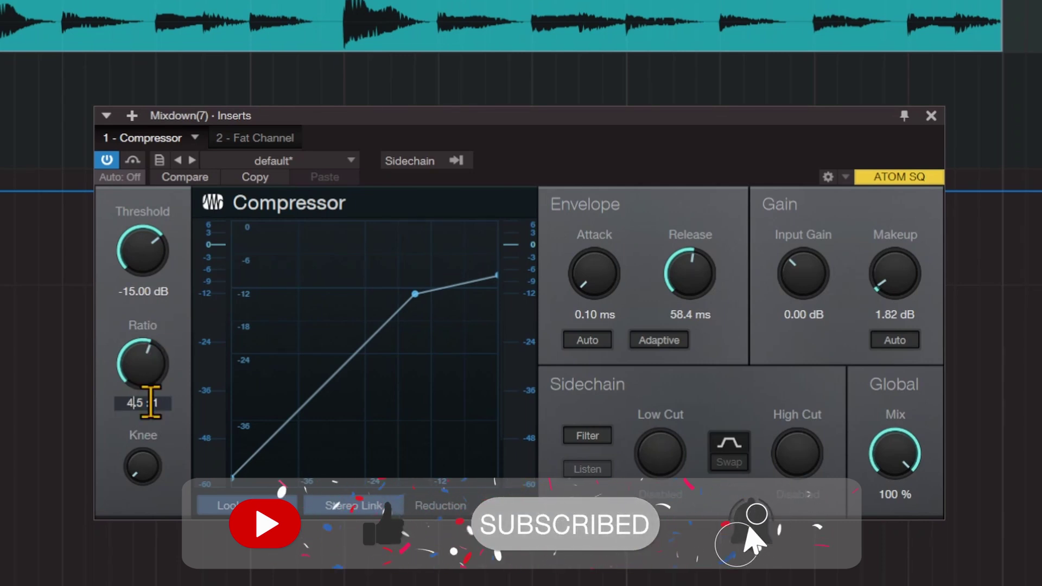
left_click_drag(162, 408, 117, 398)
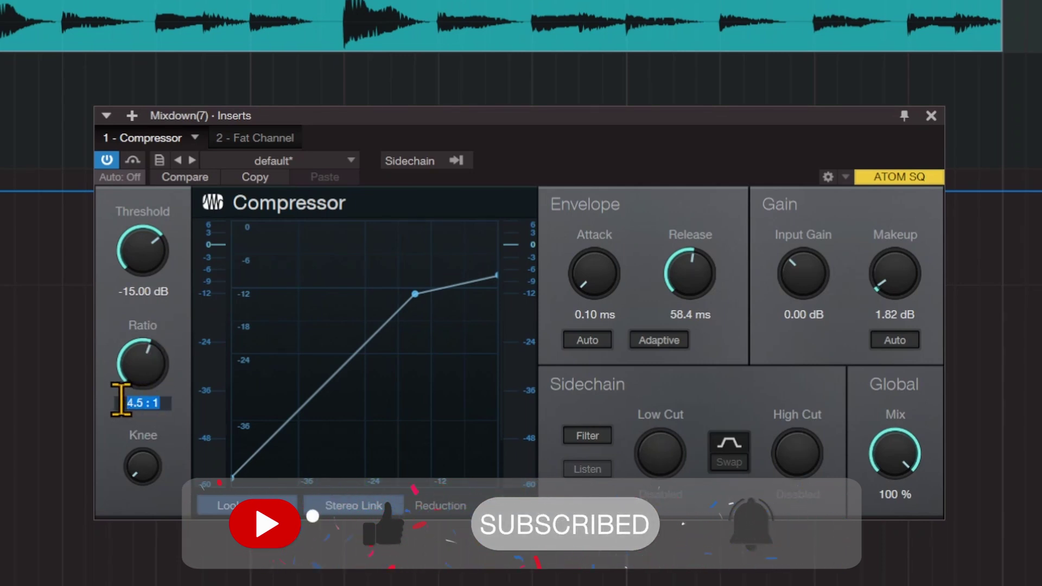
type("10")
key("Return")
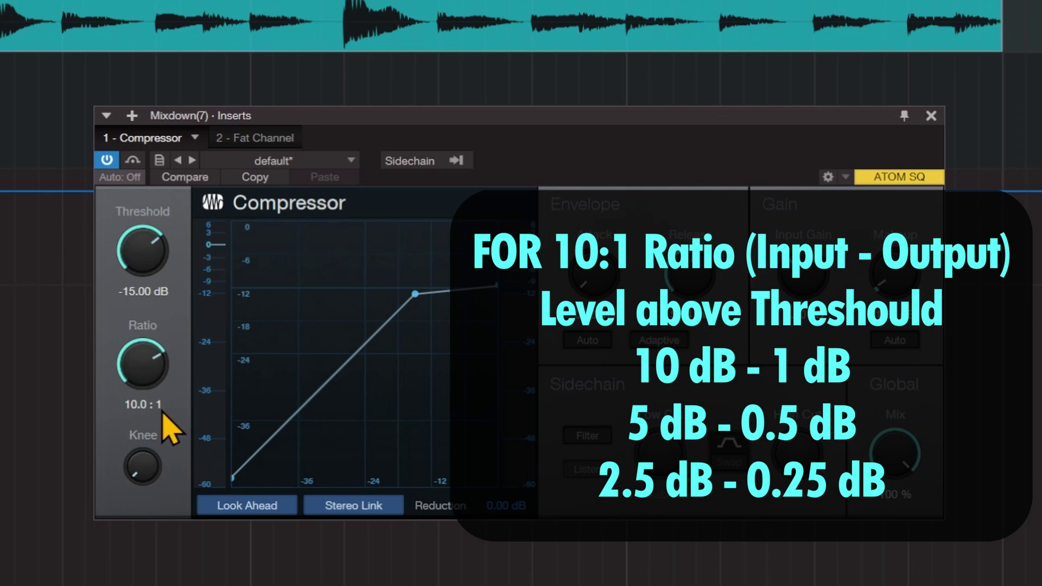
left_click_drag(144, 354, 147, 304)
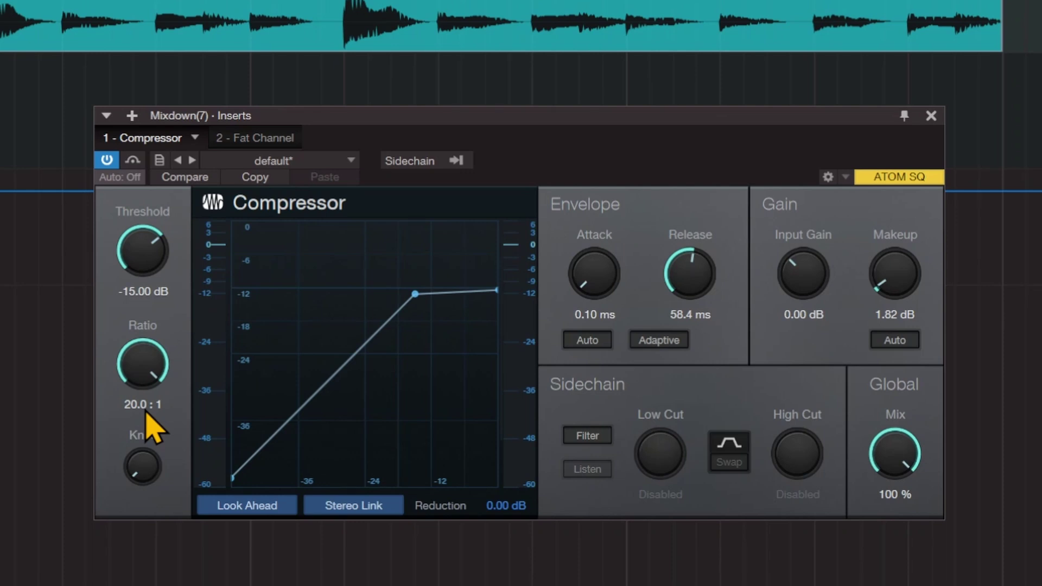
mouse_move(139, 475)
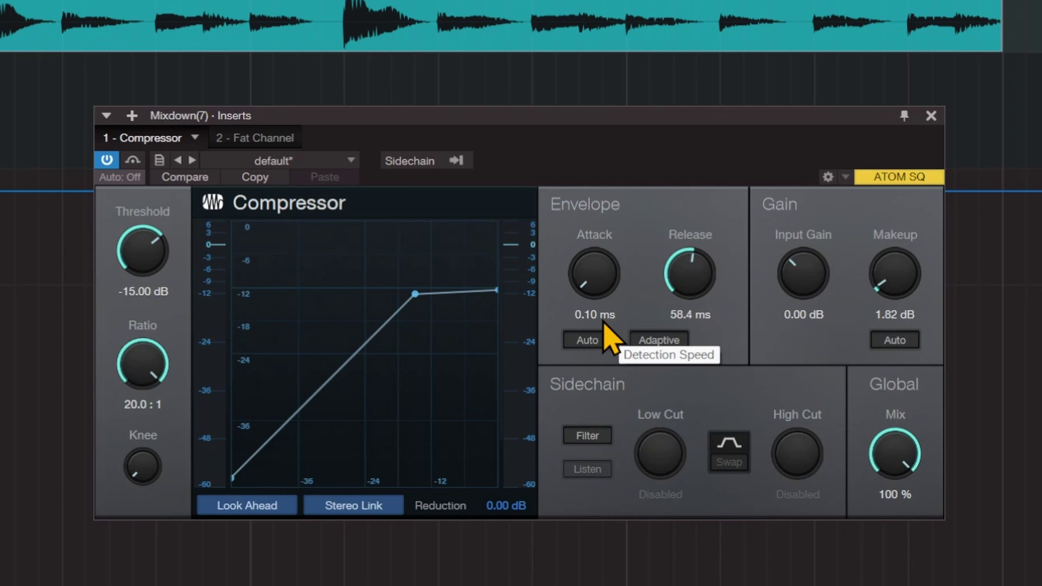
Shorten the compressor's release to 4.08 ms and lengthen its attack to 400 ms.
left_click_drag(710, 263, 679, 288)
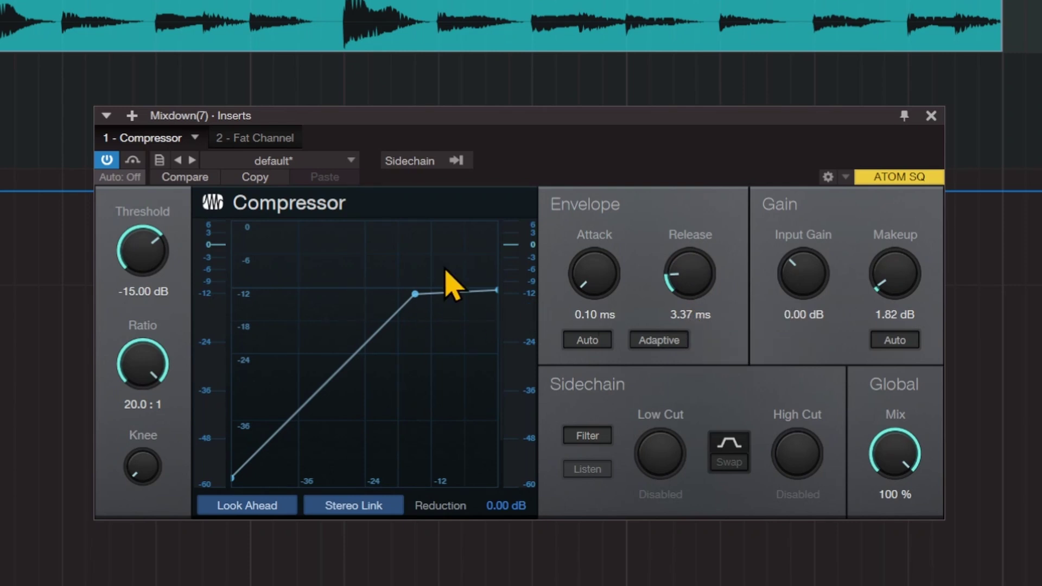
left_click_drag(693, 294, 685, 266)
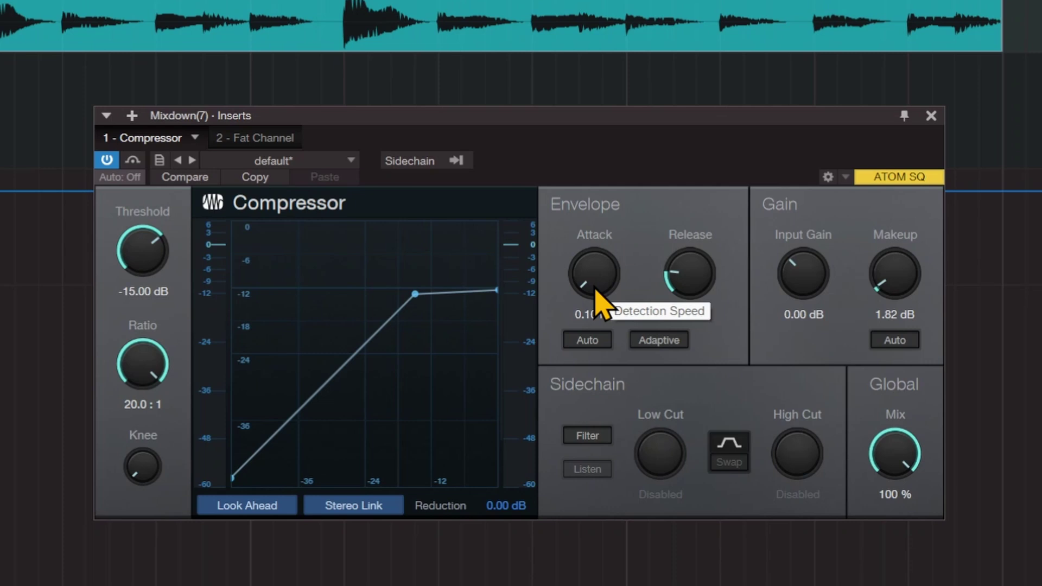
left_click_drag(595, 292, 600, 186)
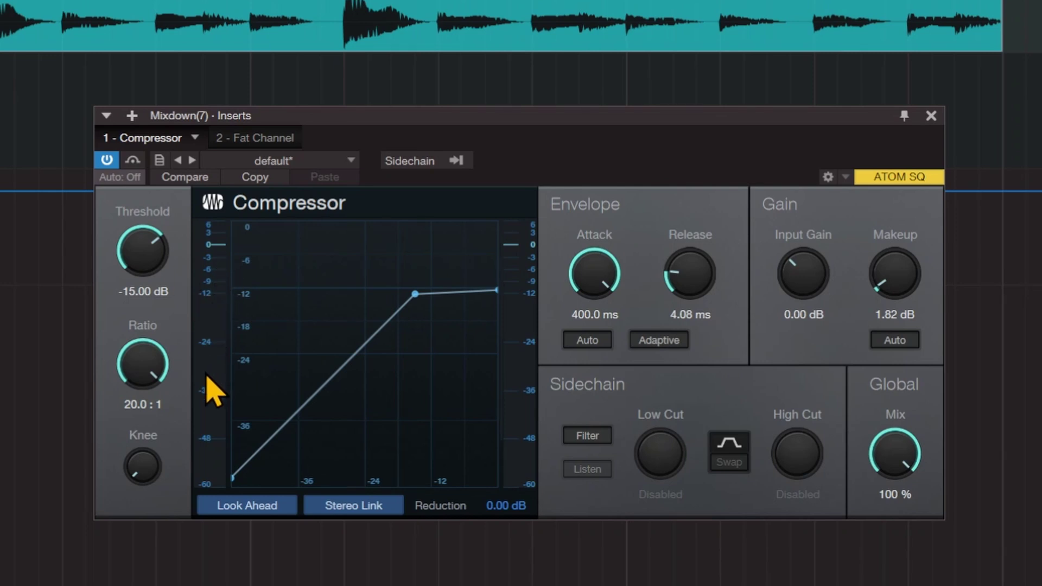
Audition the track with the slow attack and shorten the attack to 0.39 ms during playback.
mouse_move(207, 373)
key("space")
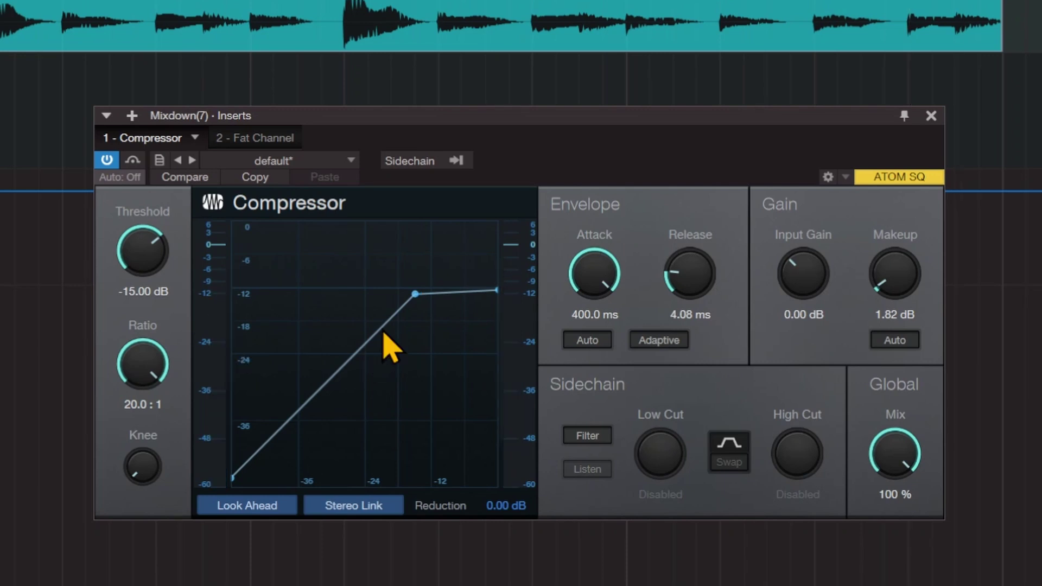
key("space")
left_click_drag(608, 276, 581, 326)
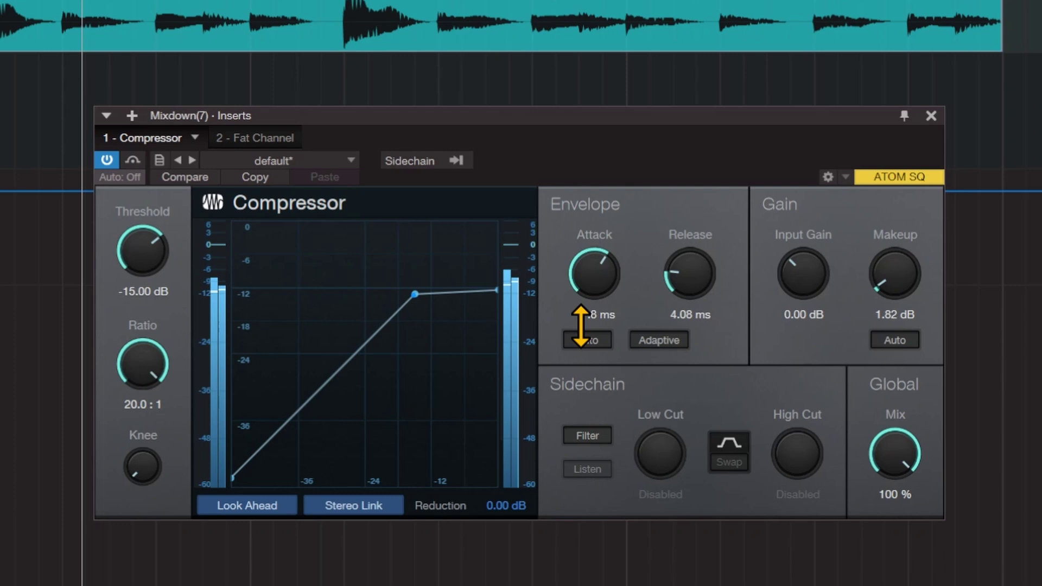
left_click_drag(580, 326, 578, 426)
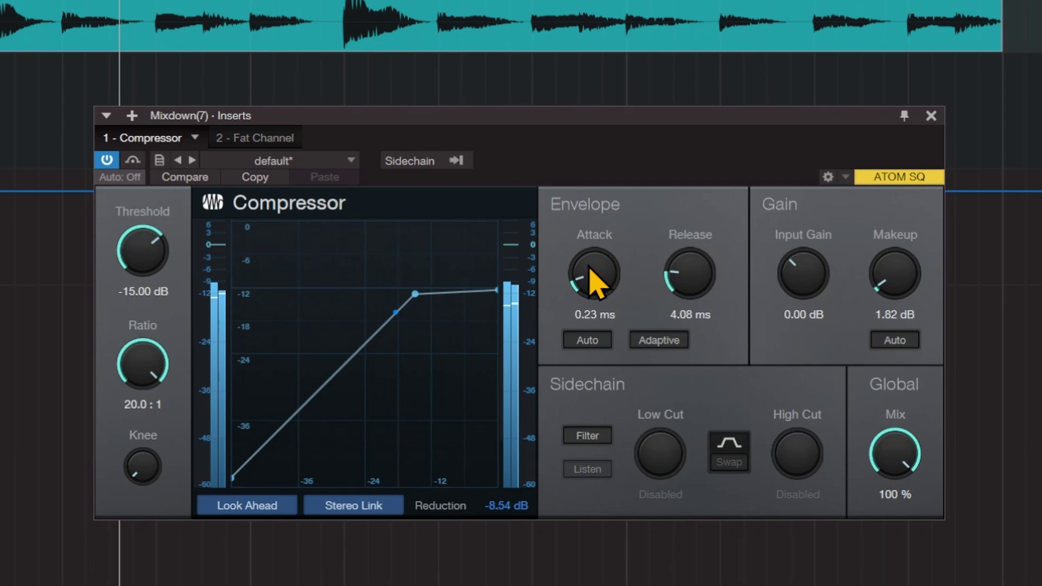
left_click_drag(591, 269, 590, 264)
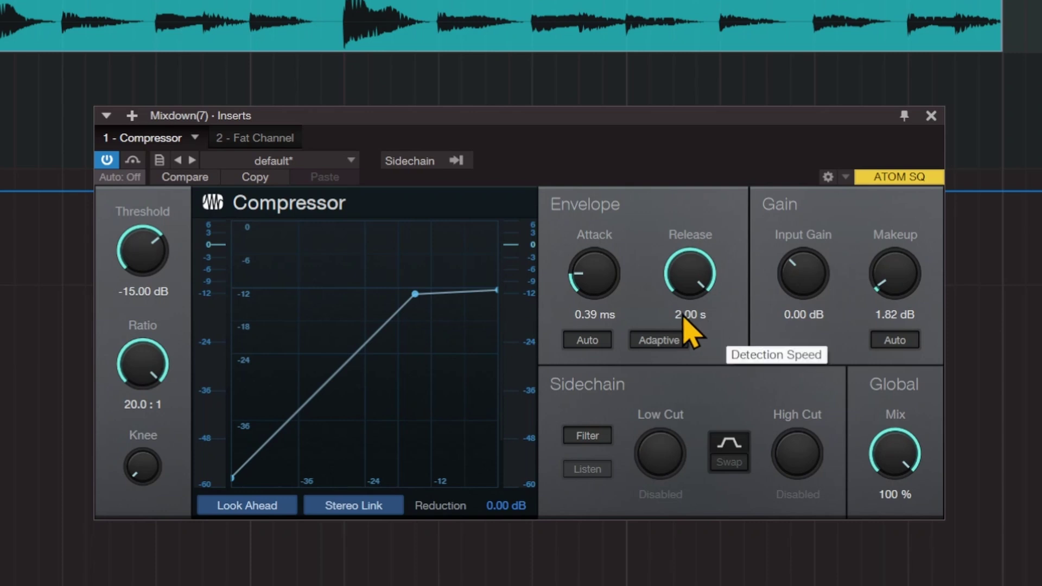
Set the compressor's attack to 0.10 ms and swing its release from 1.00 ms up to 2.00 s.
left_click_drag(705, 320, 661, 447)
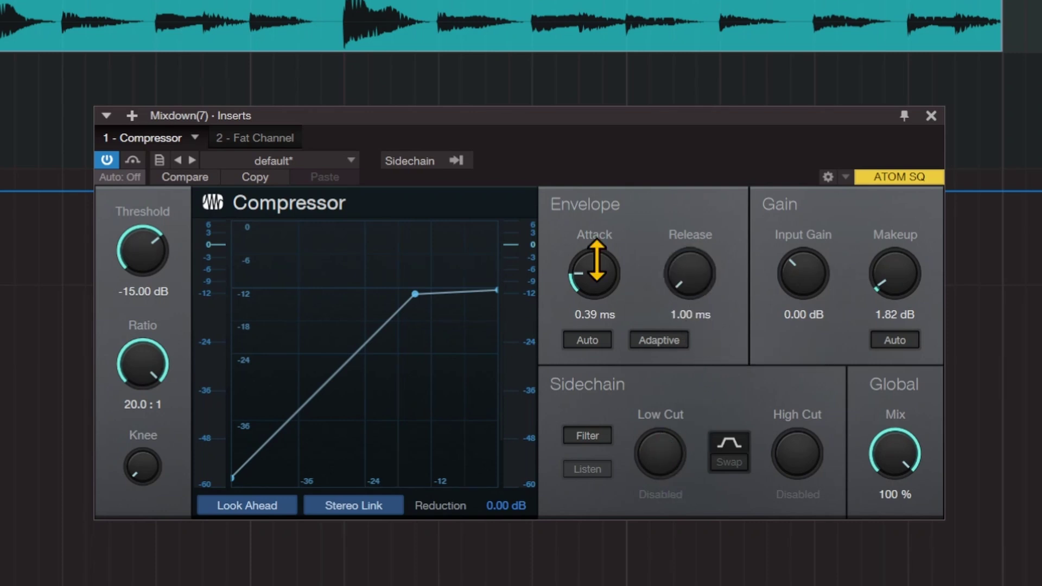
left_click_drag(598, 263, 616, 365)
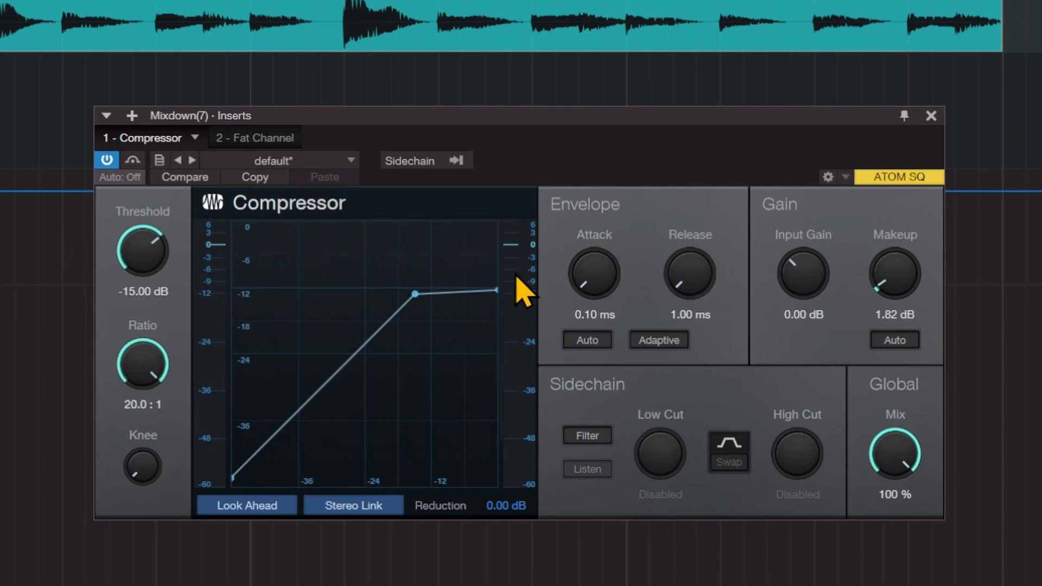
left_click_drag(703, 295, 742, 70)
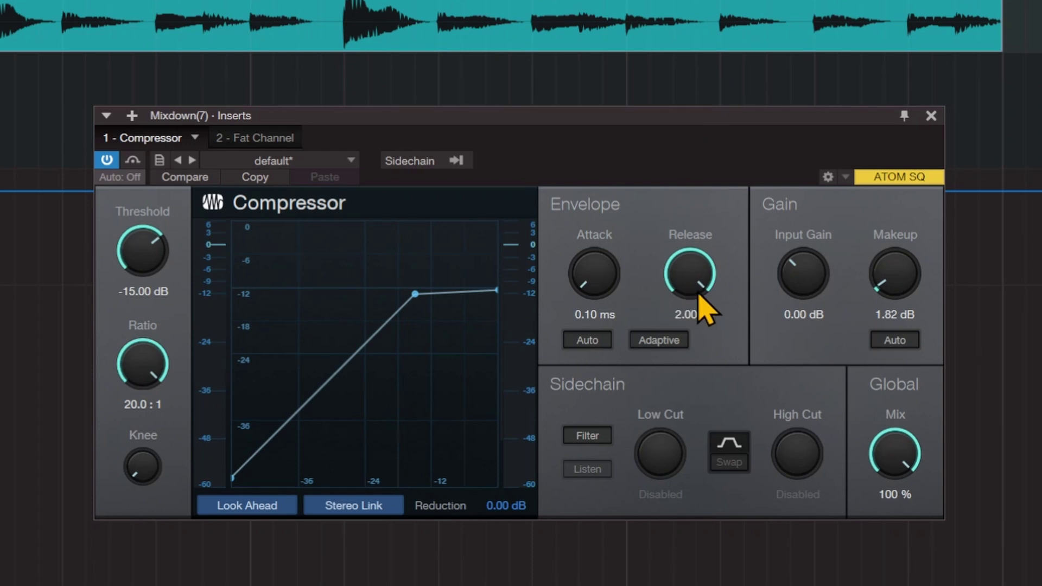
Audition the track with the long release, and shorten the release to 56.2 ms.
key("space")
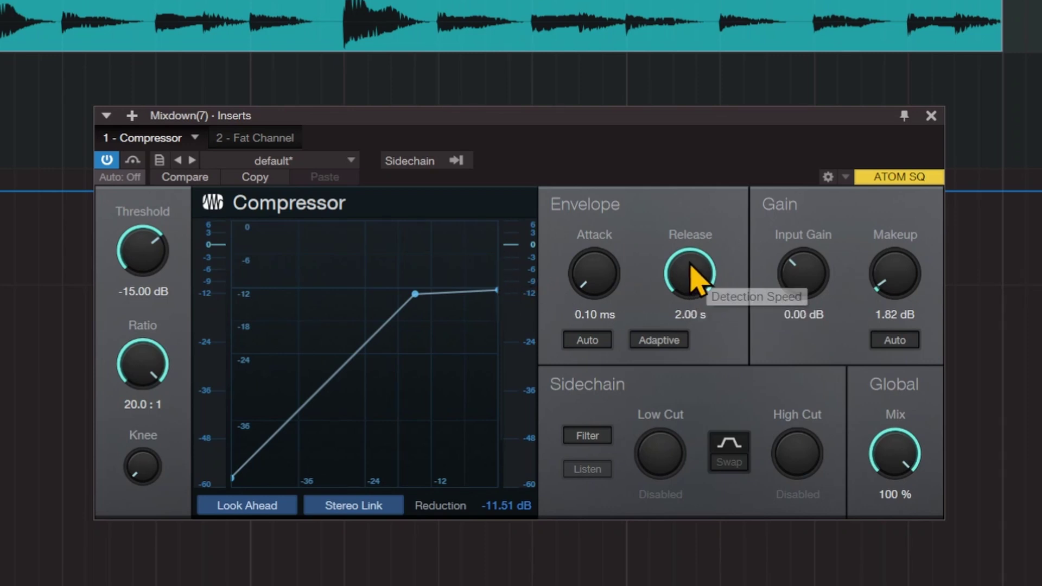
key("space")
left_click_drag(691, 271, 678, 329)
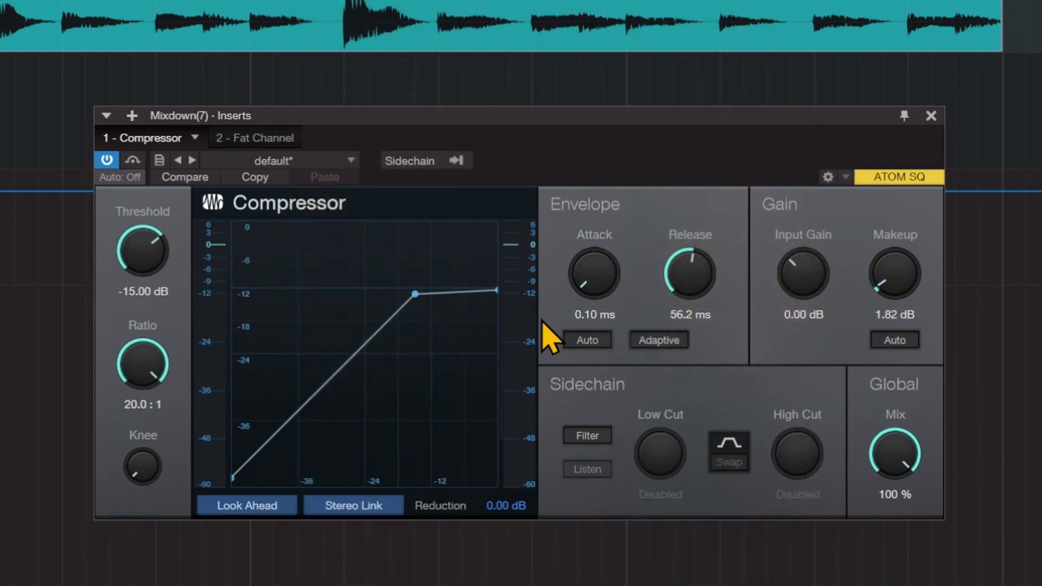
Play the track while shortening the release to 5.53 ms, and set the attack to 0.48 ms.
key("space")
left_click_drag(698, 279, 671, 312)
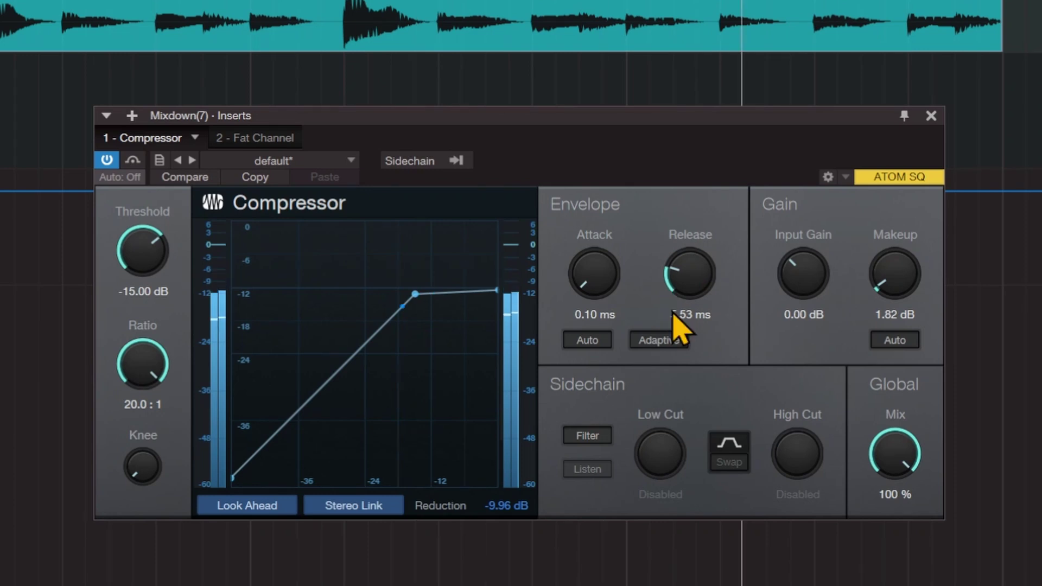
left_click_drag(611, 286, 598, 230)
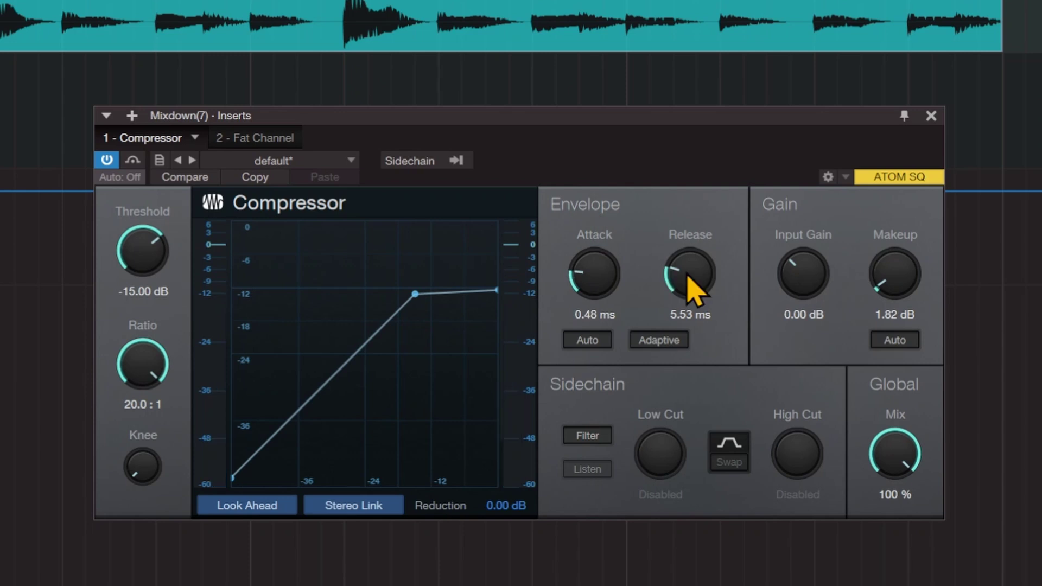
Shorten the compressor's release to 4.40 ms and lower its ratio to 6.0 : 1.
left_click_drag(687, 274, 688, 281)
mouse_move(217, 300)
left_click_drag(145, 360, 144, 429)
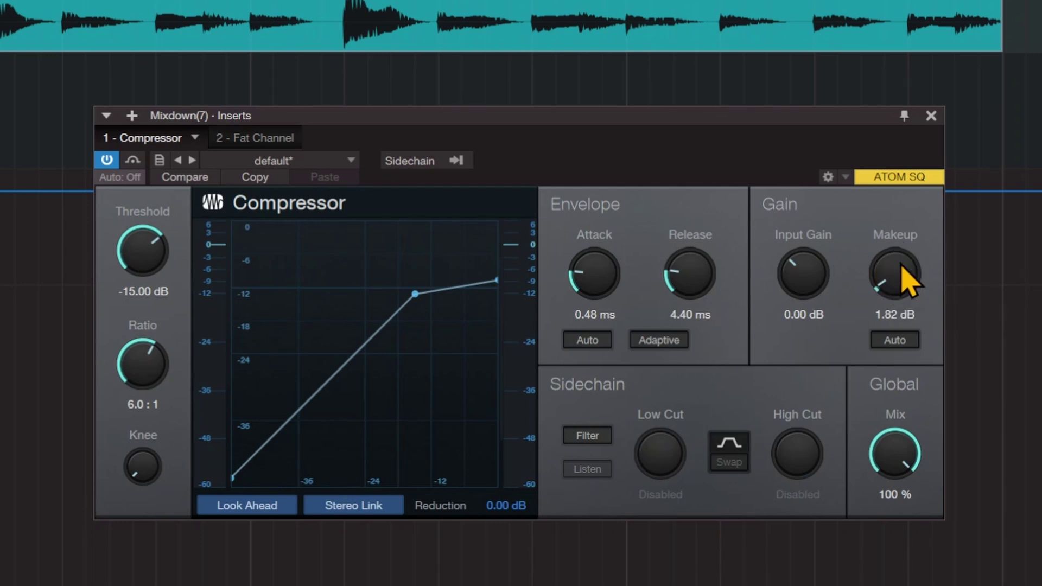
Toggle the compressor's automatic makeup gain on and off several times, leaving it enabled.
left_click(904, 343)
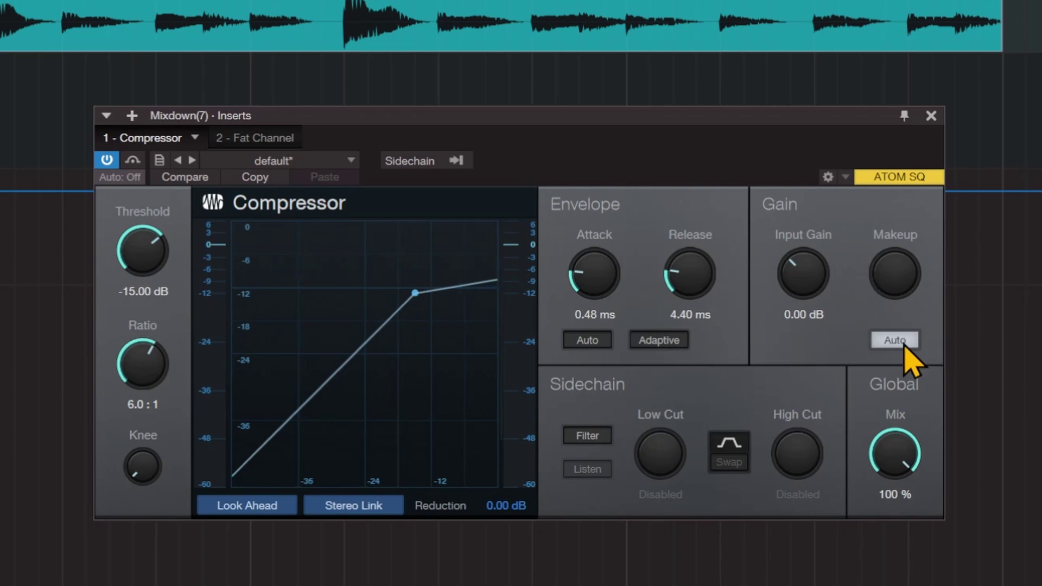
left_click(904, 345)
left_click(905, 345)
left_click(904, 345)
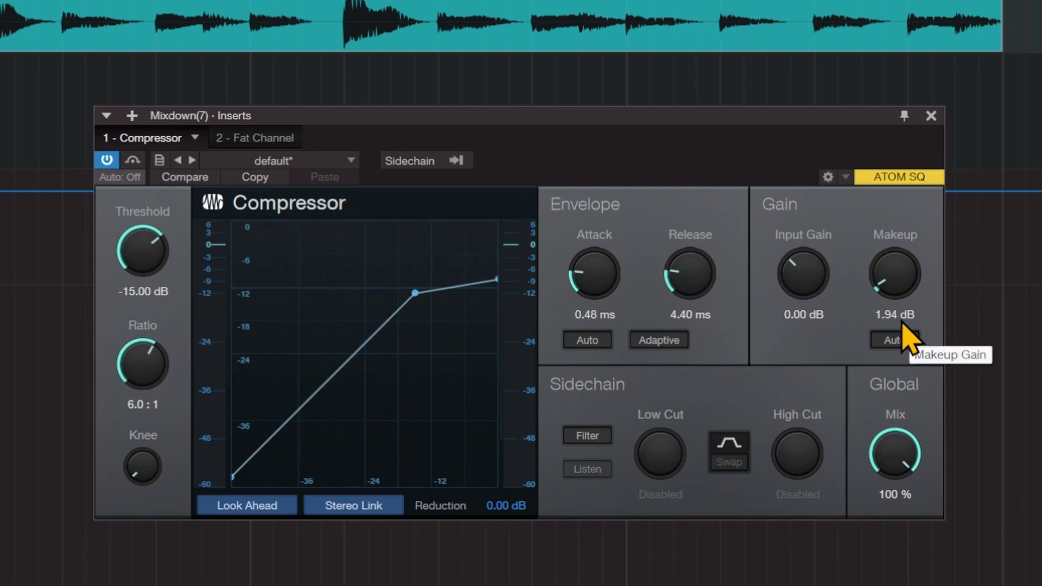
left_click(896, 343)
left_click(895, 343)
left_click(895, 344)
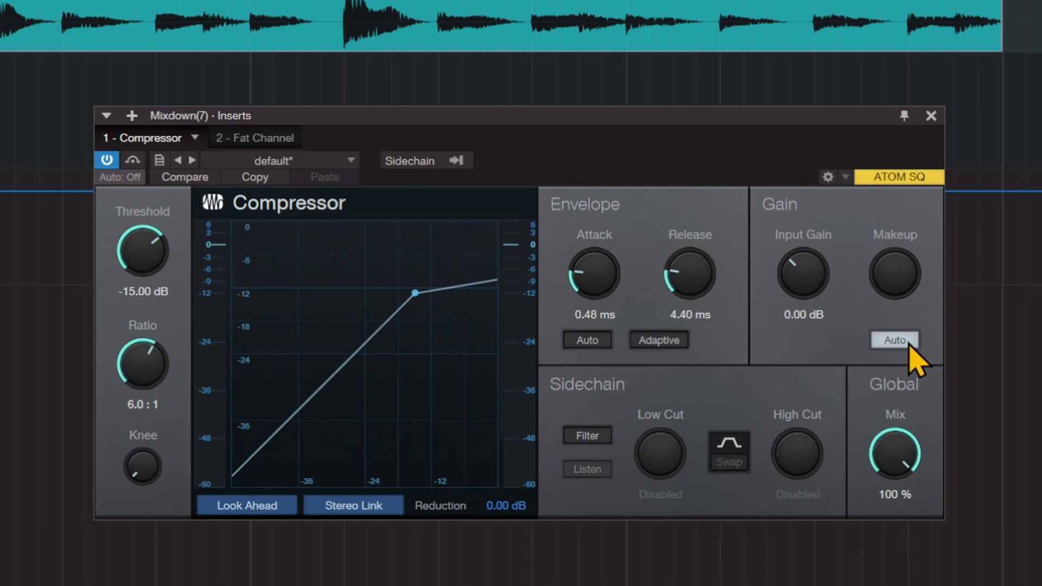
Compare the track's playback with automatic makeup gain off and on, finishing with it enabled.
left_click(893, 340)
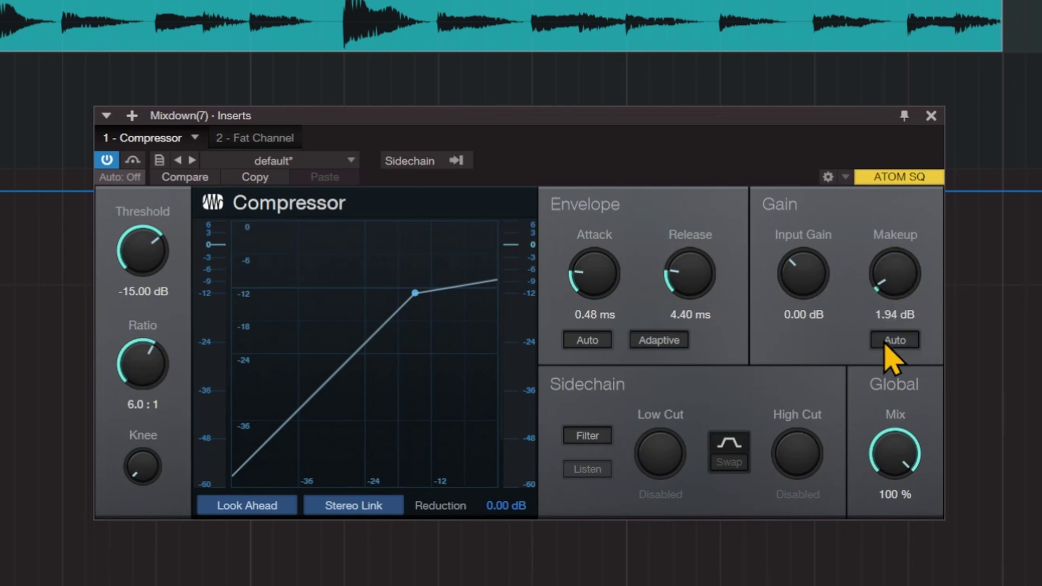
scroll(903, 282, "up", 3)
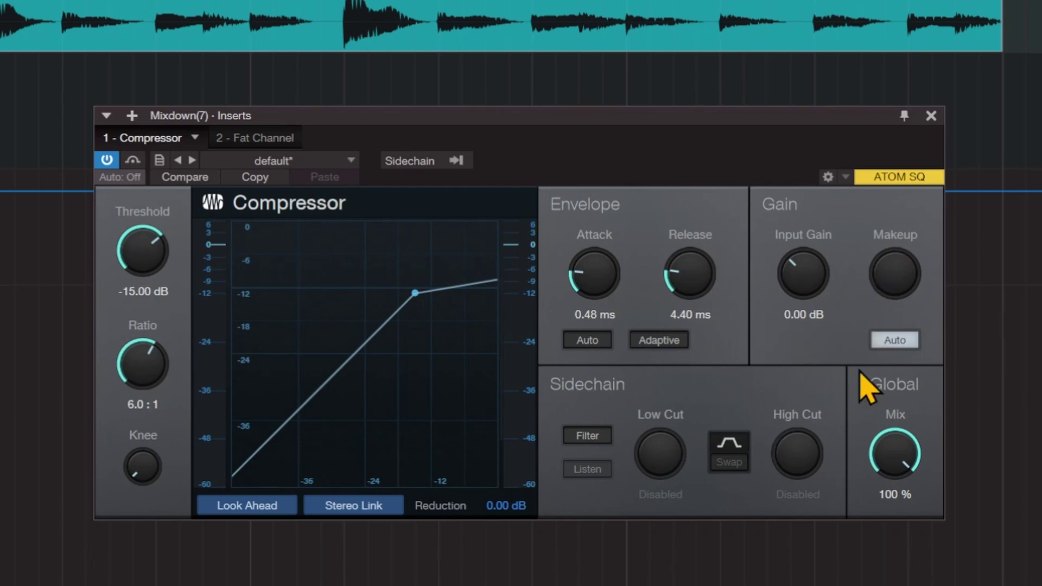
left_click(881, 340)
left_click(883, 340)
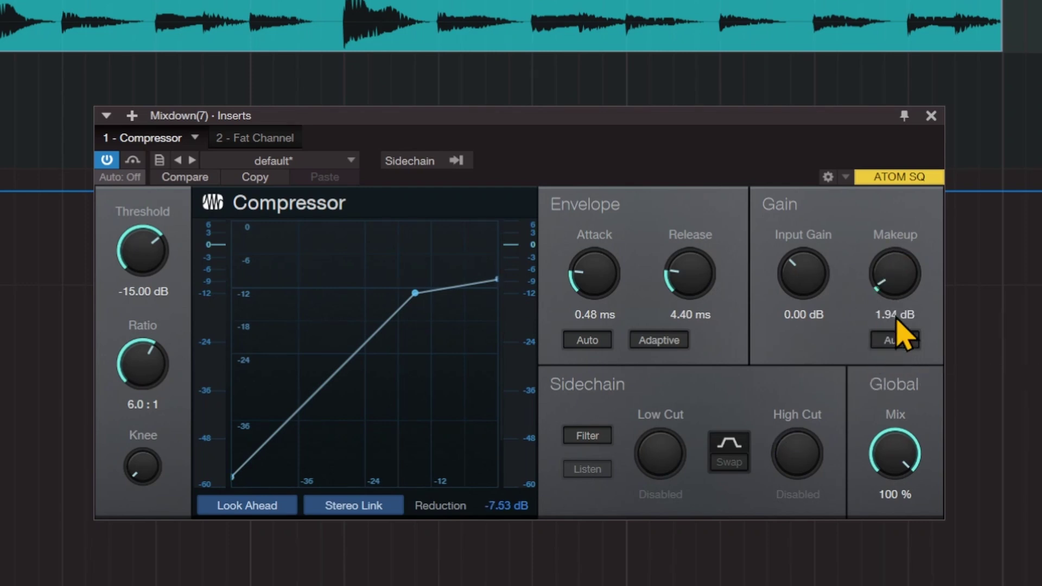
left_click(883, 340)
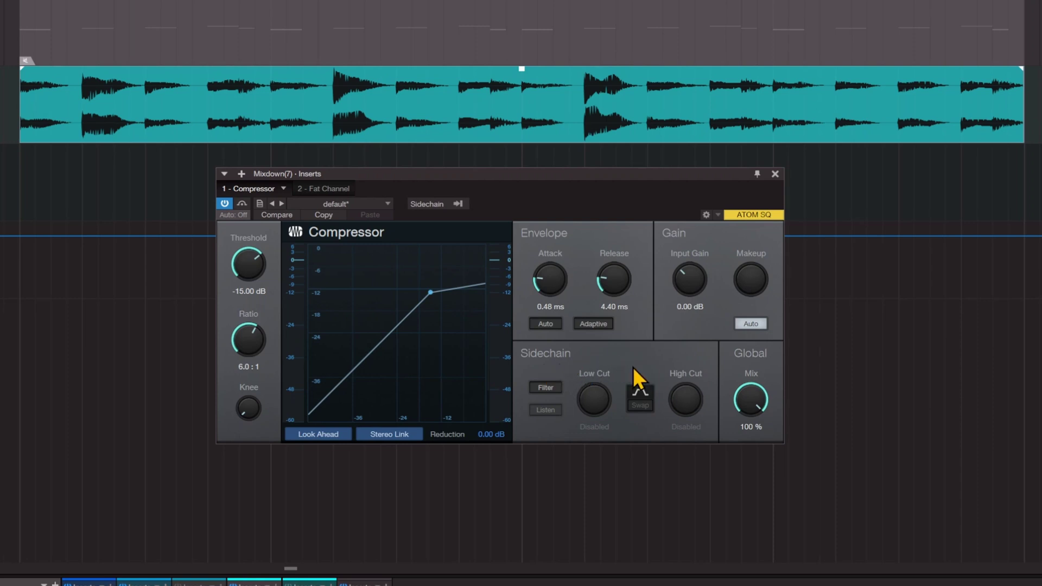
Swing the compressor's global Mix through its range and bring it to 51.5 %.
left_click(458, 204)
left_click_drag(751, 379, 760, 342)
left_click_drag(741, 387, 740, 542)
left_click_drag(760, 407, 768, 230)
left_click_drag(751, 400, 749, 453)
mouse_move(756, 397)
left_mouse_down()
mouse_move(745, 407)
mouse_move(759, 382)
left_mouse_up()
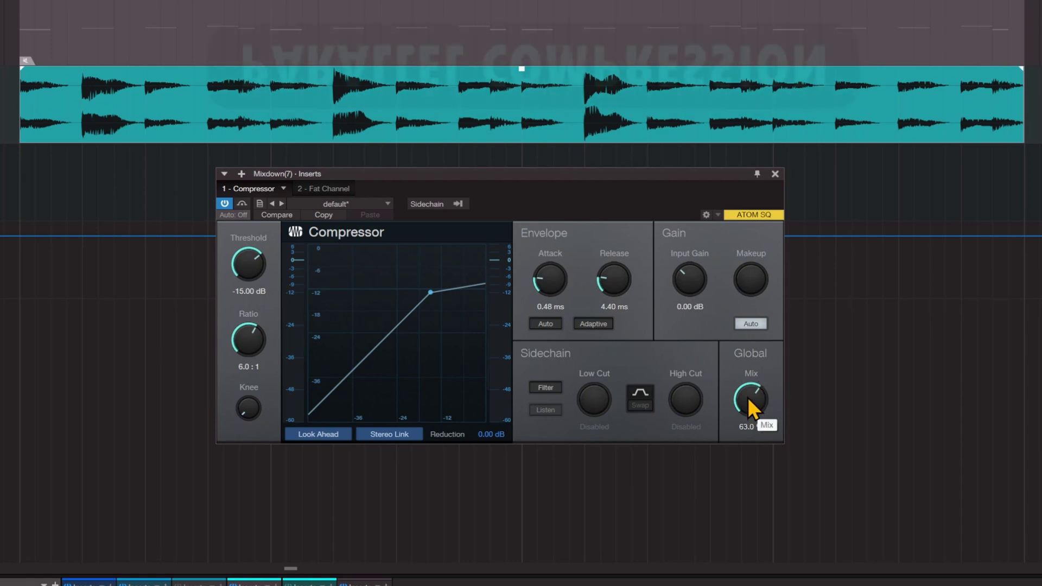
left_click_drag(749, 399, 743, 401)
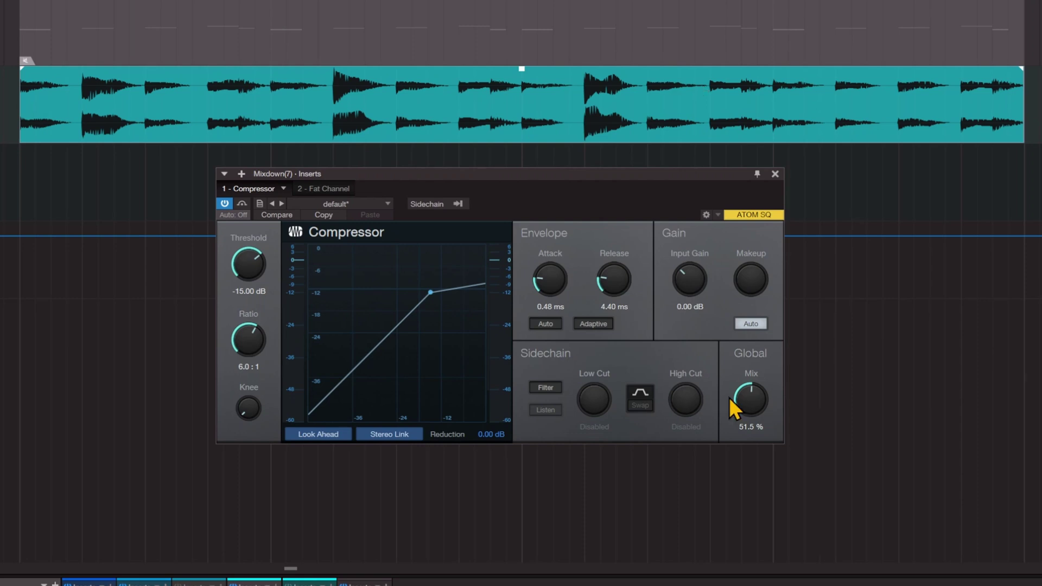
Raise the compressor's global Mix to 72.5 %.
mouse_move(756, 400)
left_mouse_down()
mouse_move(745, 426)
mouse_move(759, 402)
left_mouse_up()
scroll(759, 402, "down", 2)
mouse_move(758, 395)
left_mouse_down()
mouse_move(752, 414)
mouse_move(758, 382)
mouse_move(749, 403)
mouse_move(750, 387)
mouse_move(762, 379)
left_mouse_up()
Switch Stereo Link off and back on, and reset the maximum reduction reading after playing the track.
left_click(404, 437)
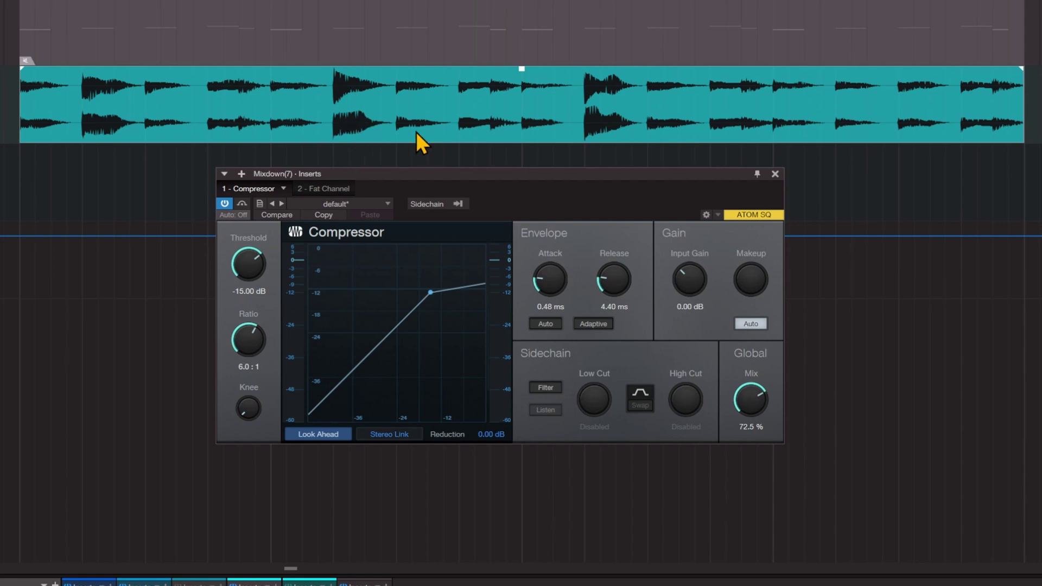
left_click(398, 433)
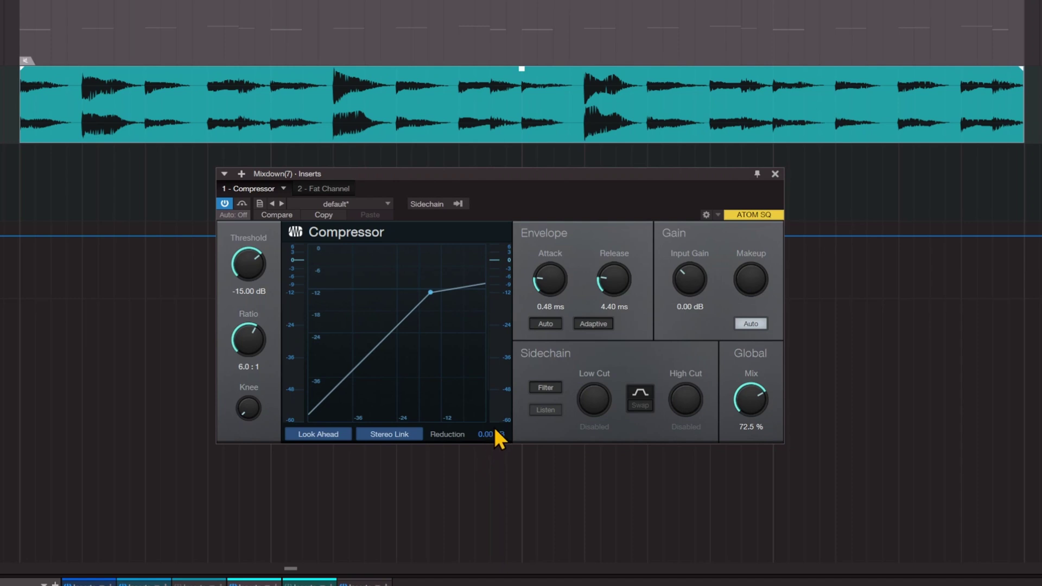
key("space")
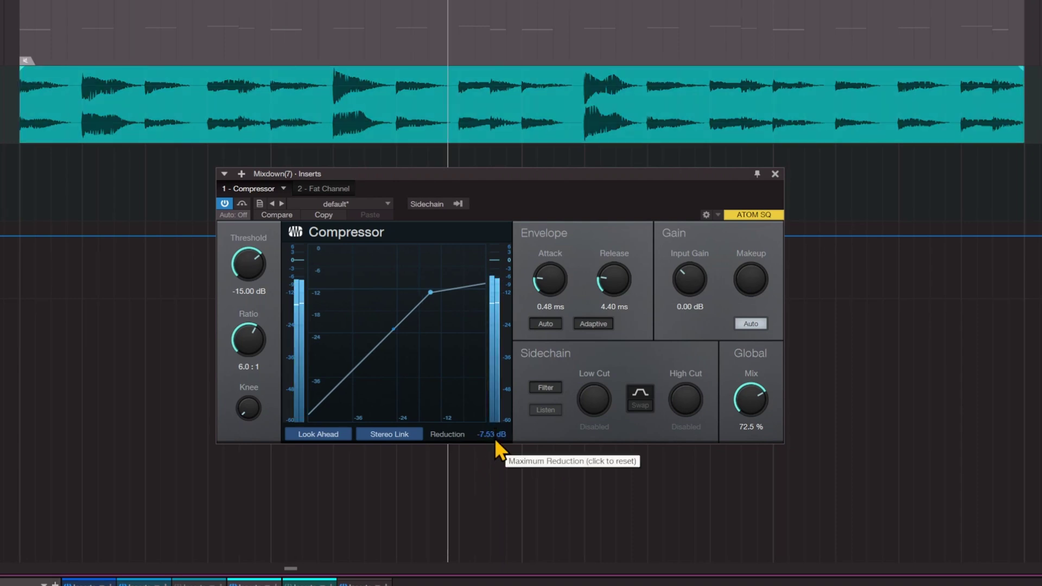
left_click(491, 435)
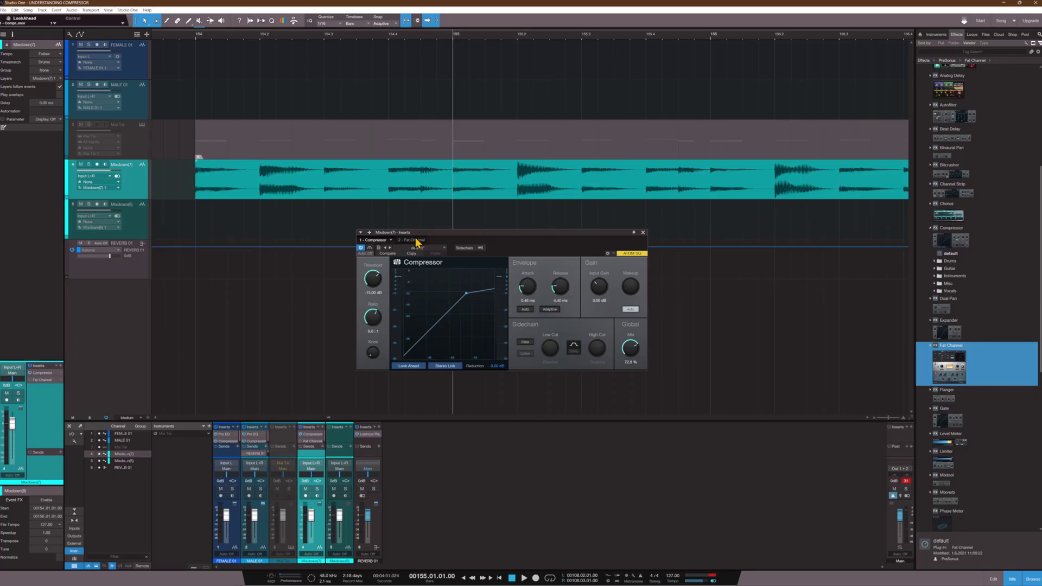
Open the Fat Channel insert on Mixdown(7) and set its tube compressor's Peak Reduction to 58.50.
left_click(339, 188)
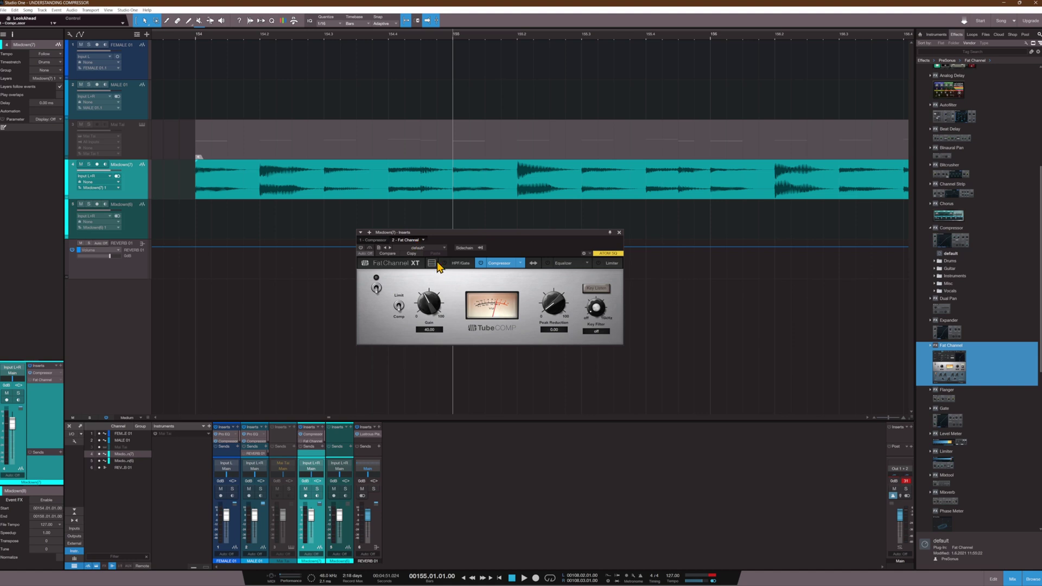
left_click_drag(443, 238, 458, 235)
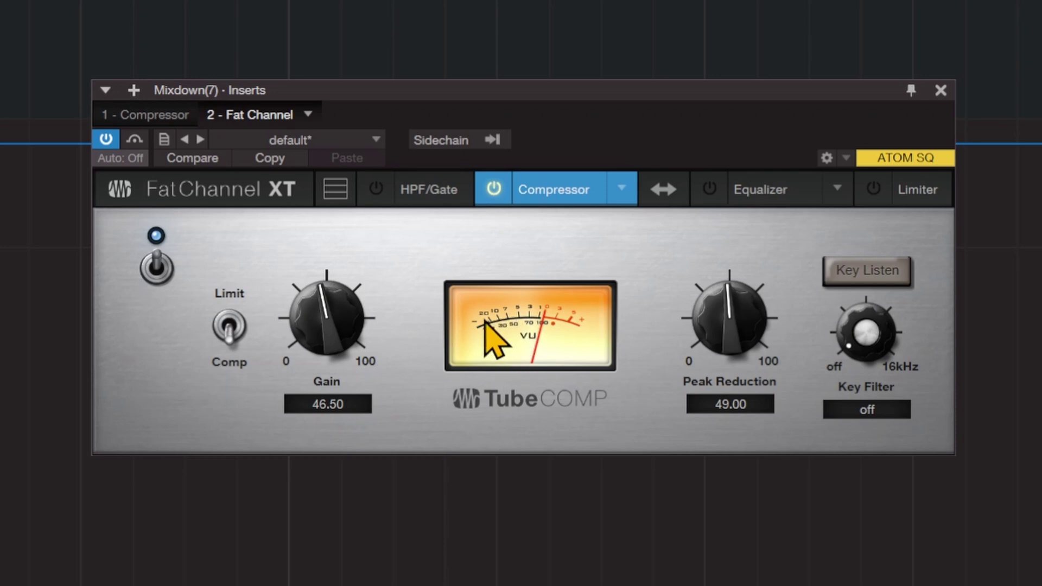
left_click_drag(743, 332, 737, 305)
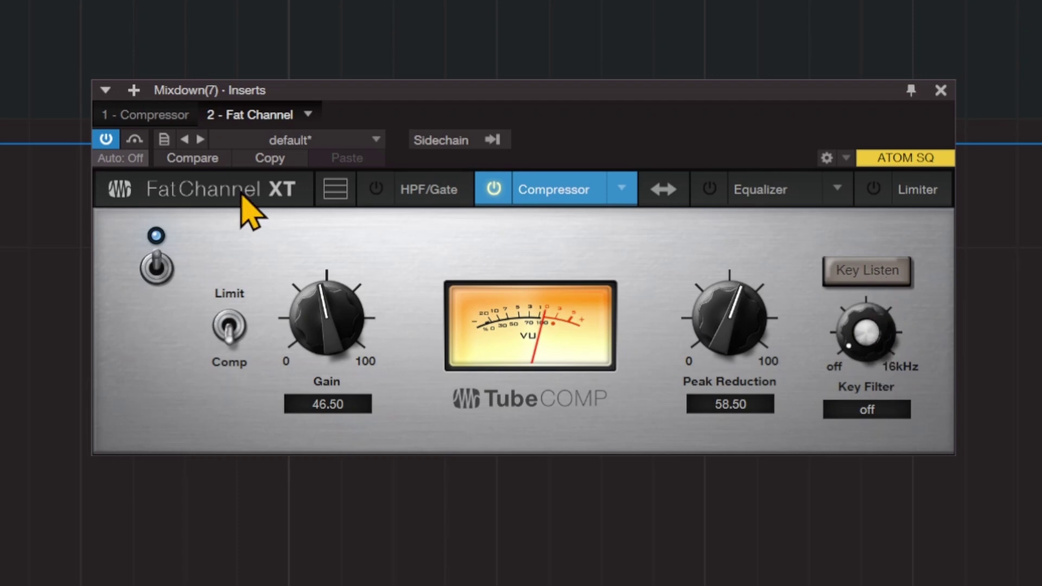
Revisit the Compressor insert, and flip the Fat Channel's mode switch from Comp to Limit and back.
left_click(163, 117)
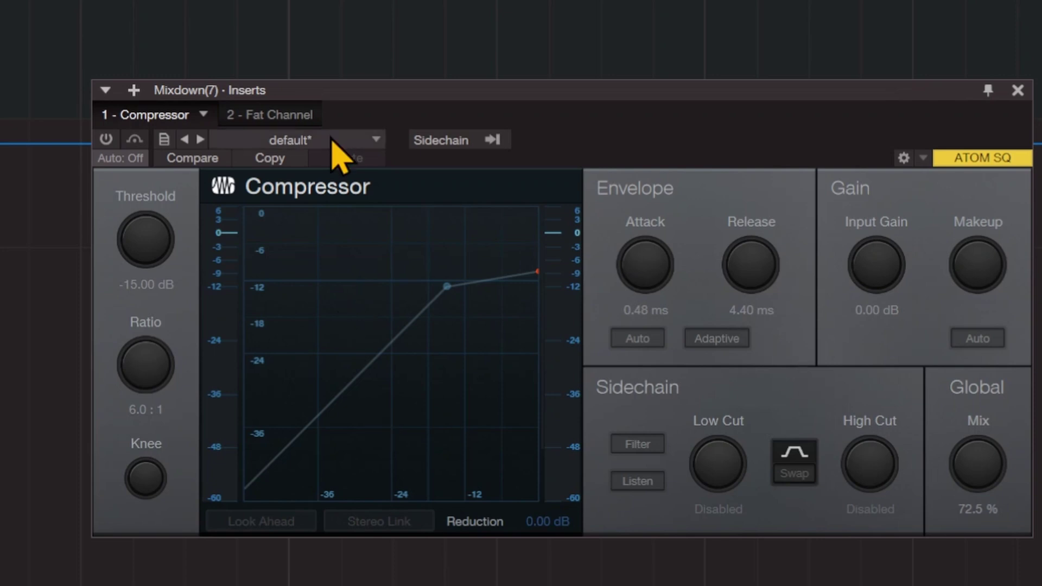
left_click(293, 118)
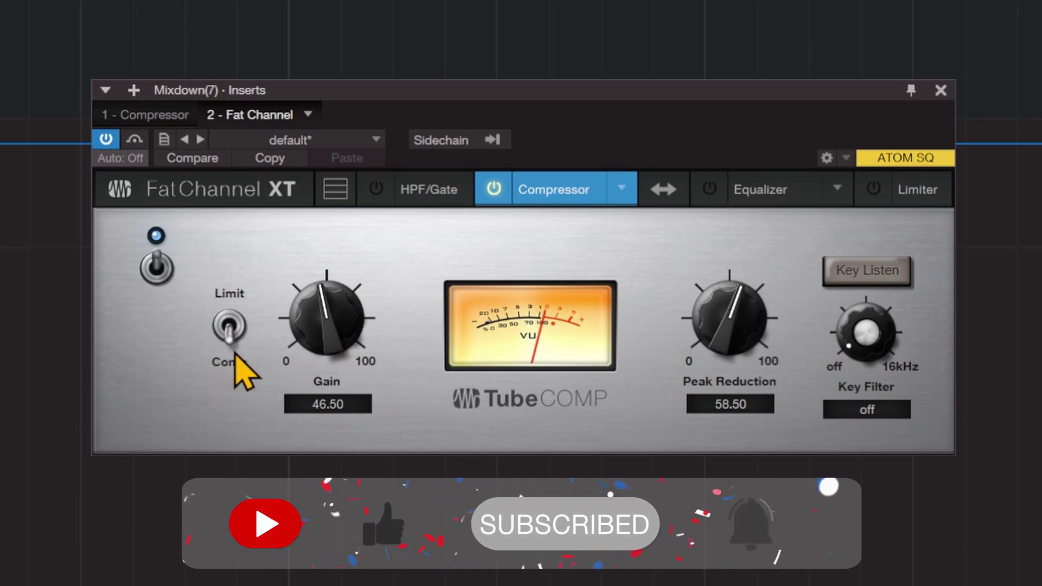
left_click(236, 324)
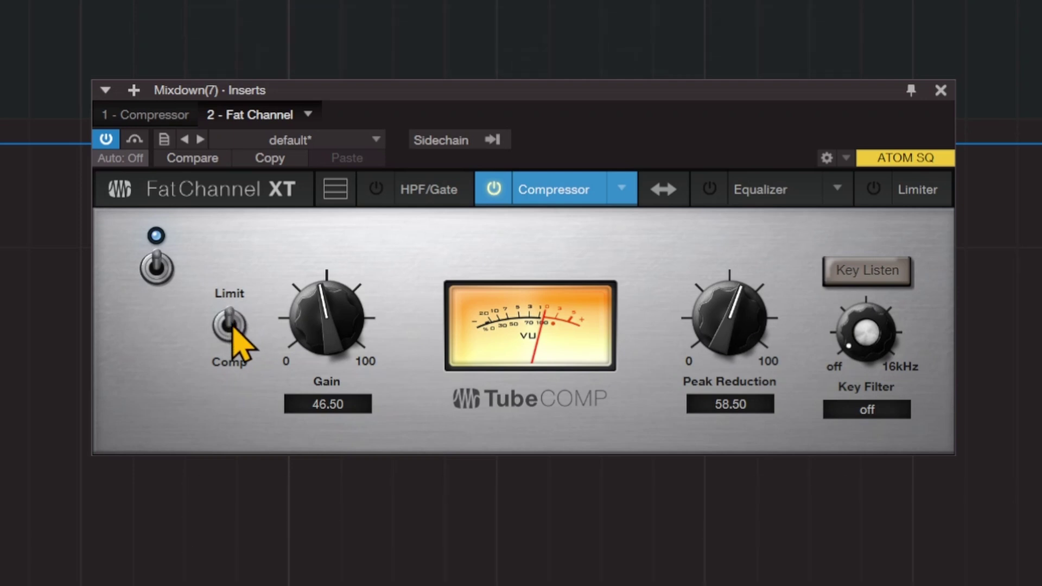
left_click(233, 330)
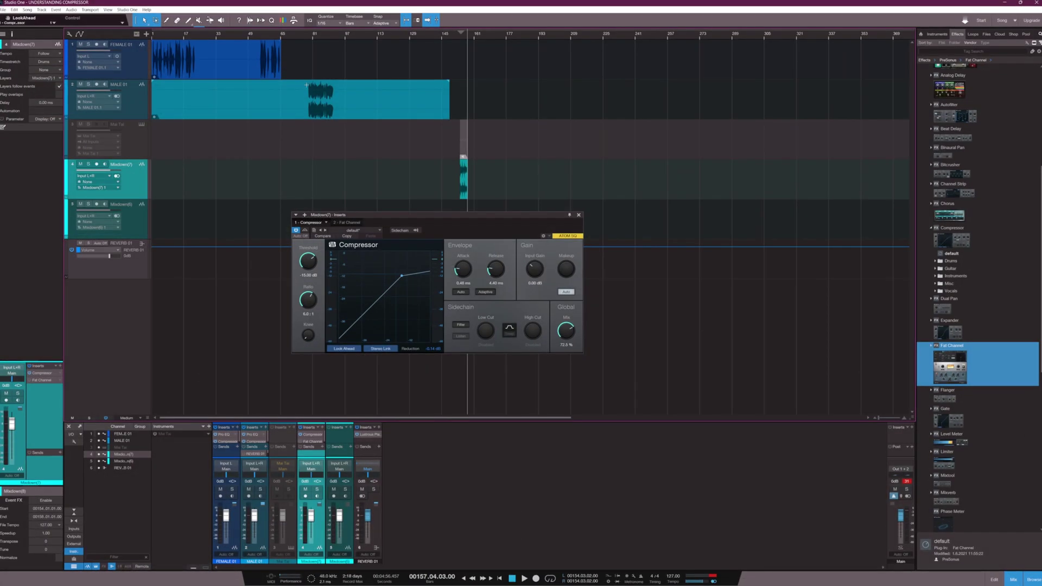
Zoom in on the MALE 01 vocal, place the playhead before its first phrase, and open the track's Compressor insert.
left_click(375, 118)
key("e")
key("e")
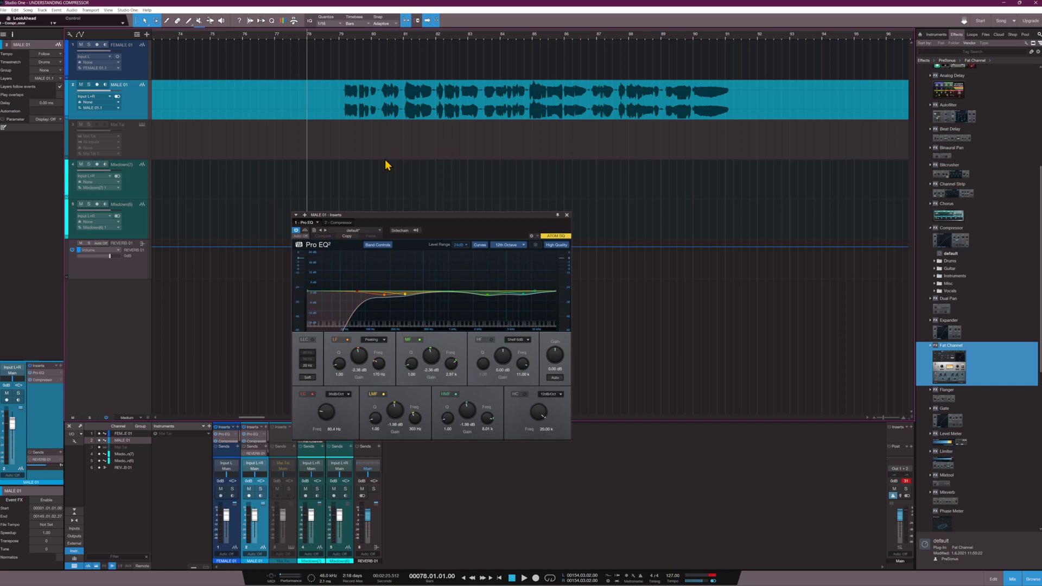
left_click(334, 82)
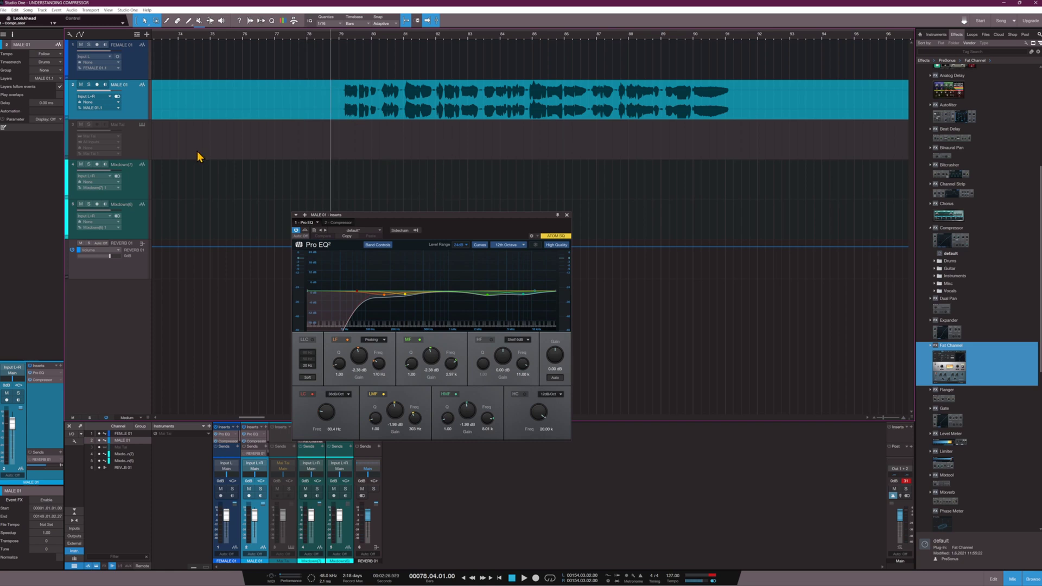
left_click(42, 381)
left_click_drag(425, 222, 489, 239)
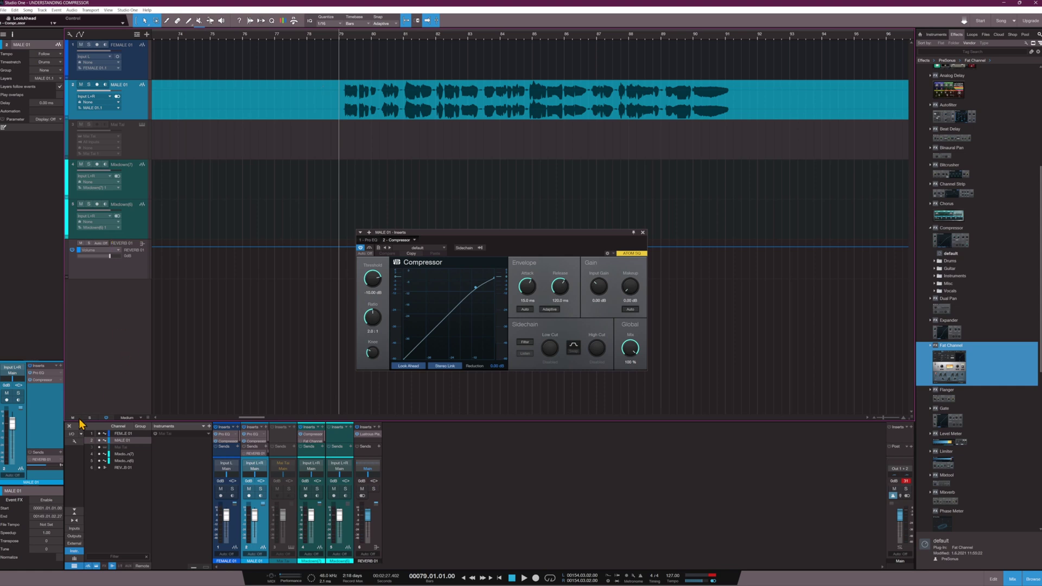
Audition the MALE 01 vocal with its inserts bypassed while viewing the Pro EQ and Compressor.
left_click(373, 240)
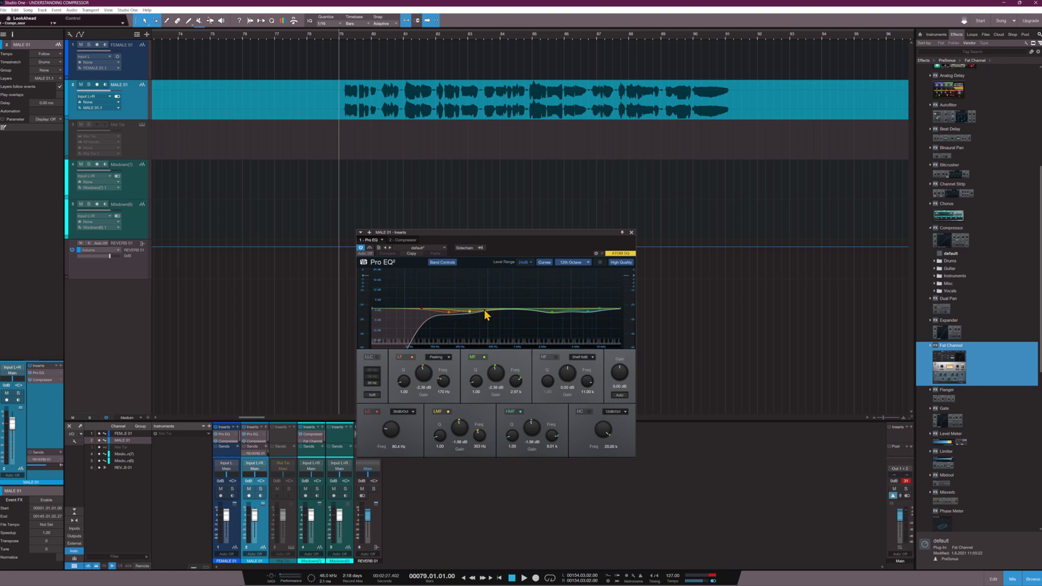
left_click(369, 248)
left_click(401, 242)
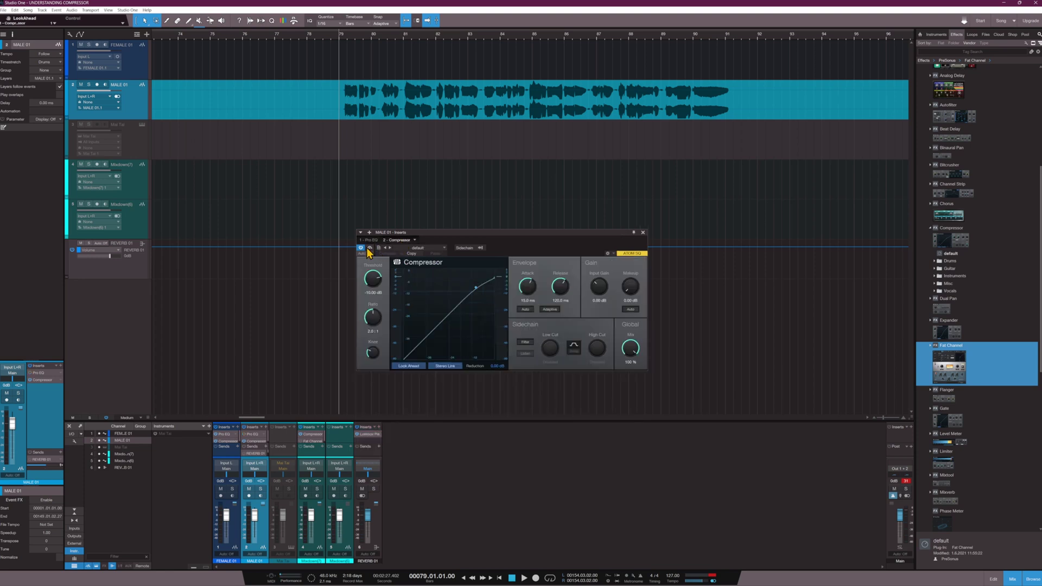
key("space")
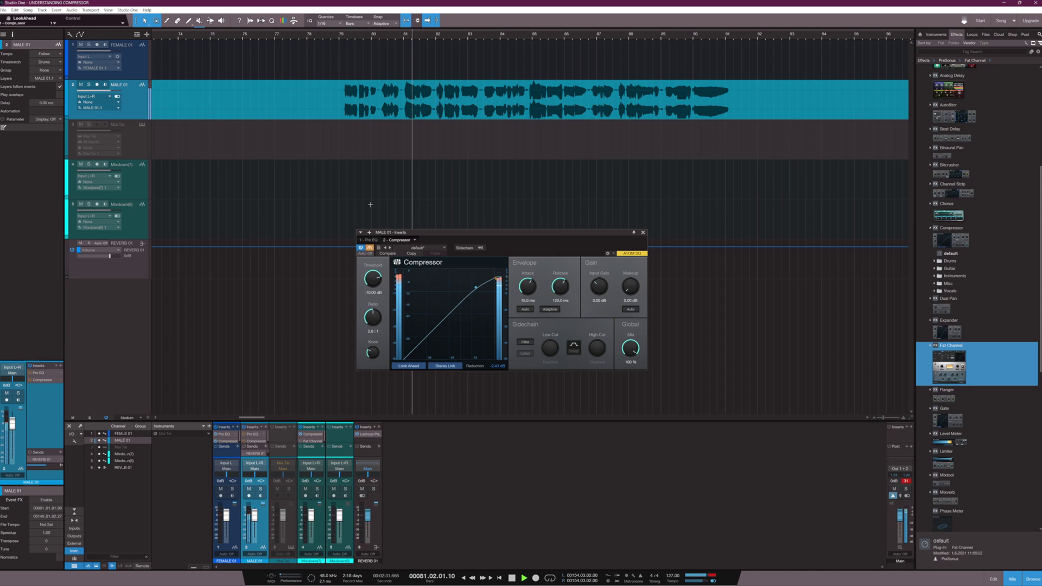
left_click(370, 240)
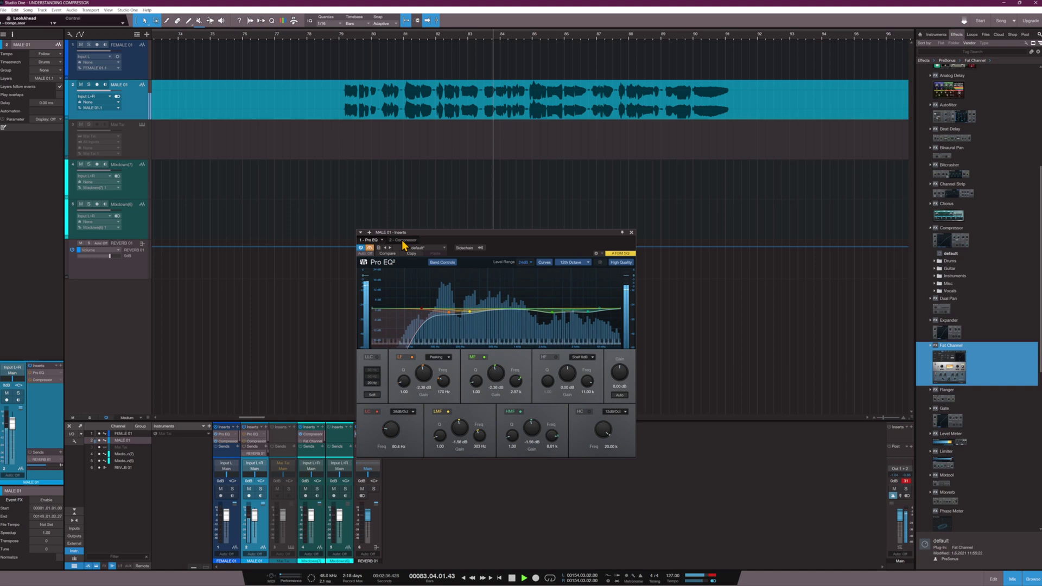
key("space")
left_click(404, 239)
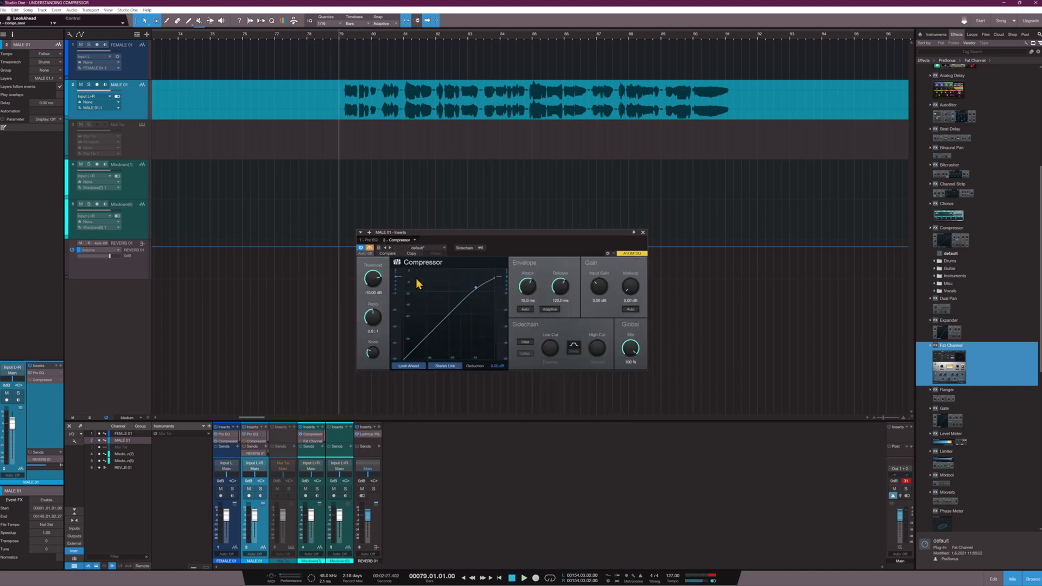
Review the vocal's Pro EQ, and raise its compressor ratio to 4.0 : 1 during playback.
left_click(371, 240)
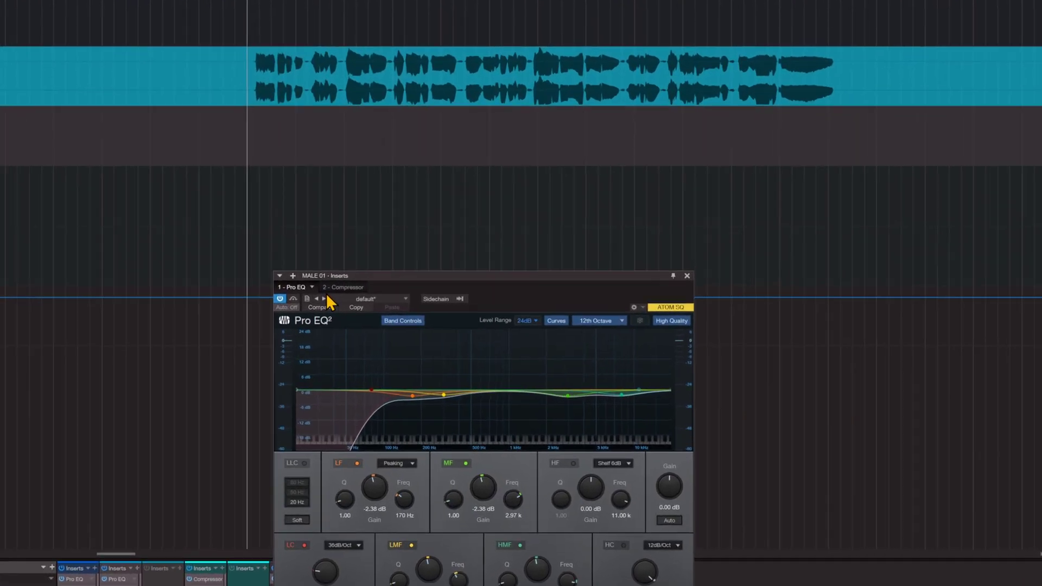
left_click(400, 240)
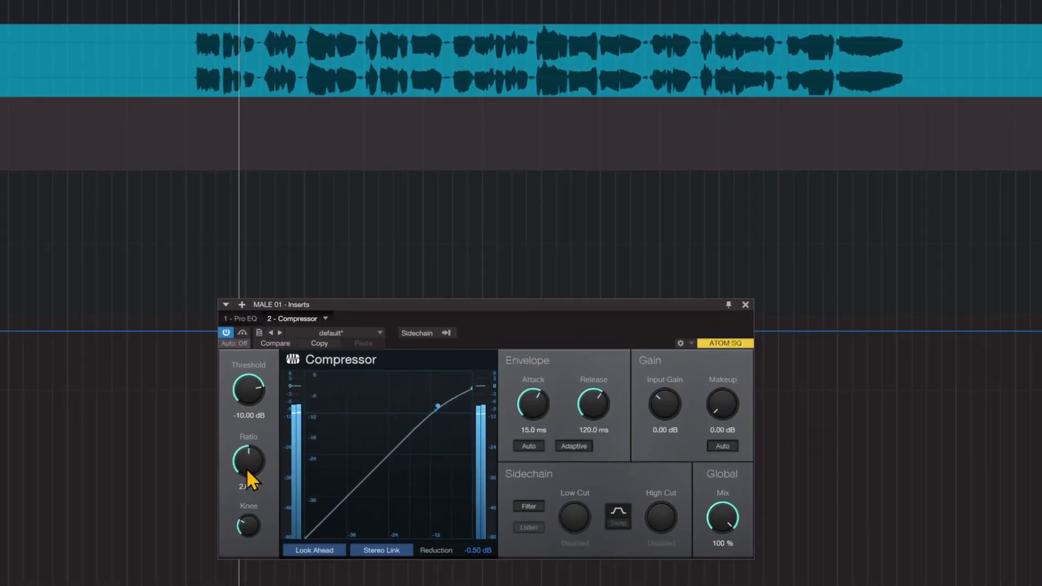
left_click_drag(248, 472, 248, 467)
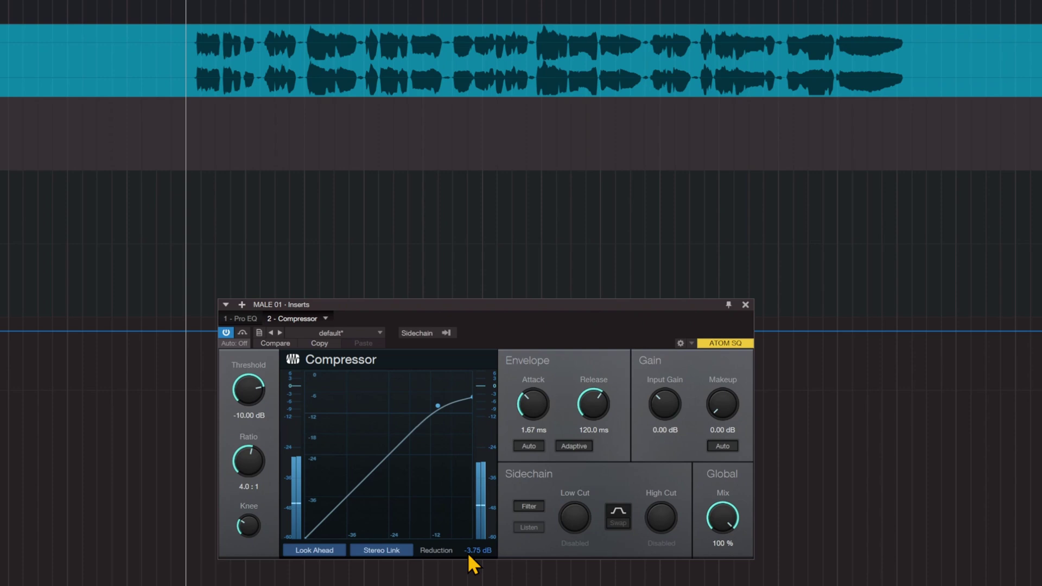
Lower the vocal compressor's threshold to -15.28 dB during playback, and sweep its knee from hard to soft.
key("space")
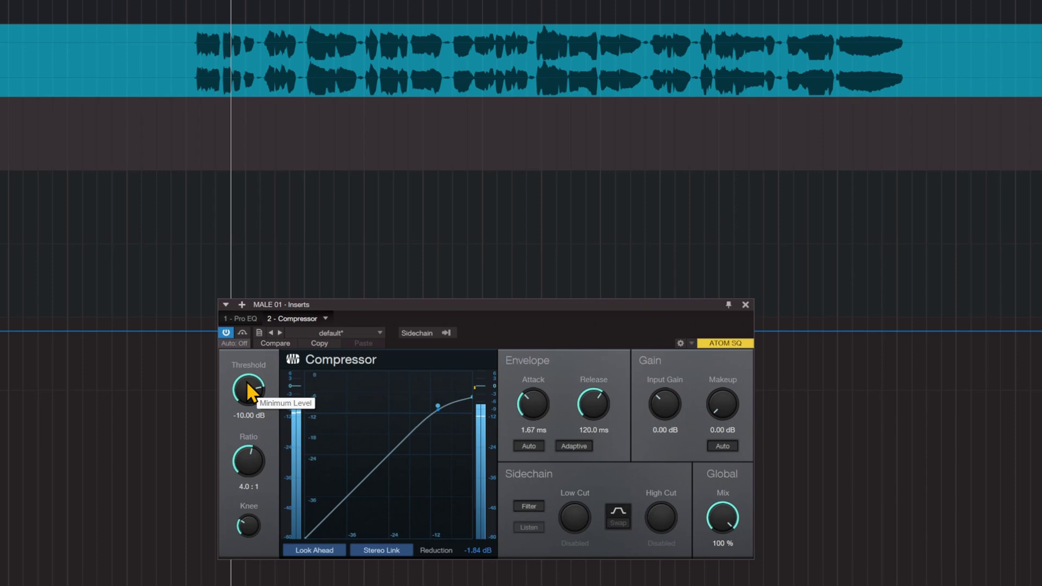
left_click_drag(246, 381, 249, 524)
key("space")
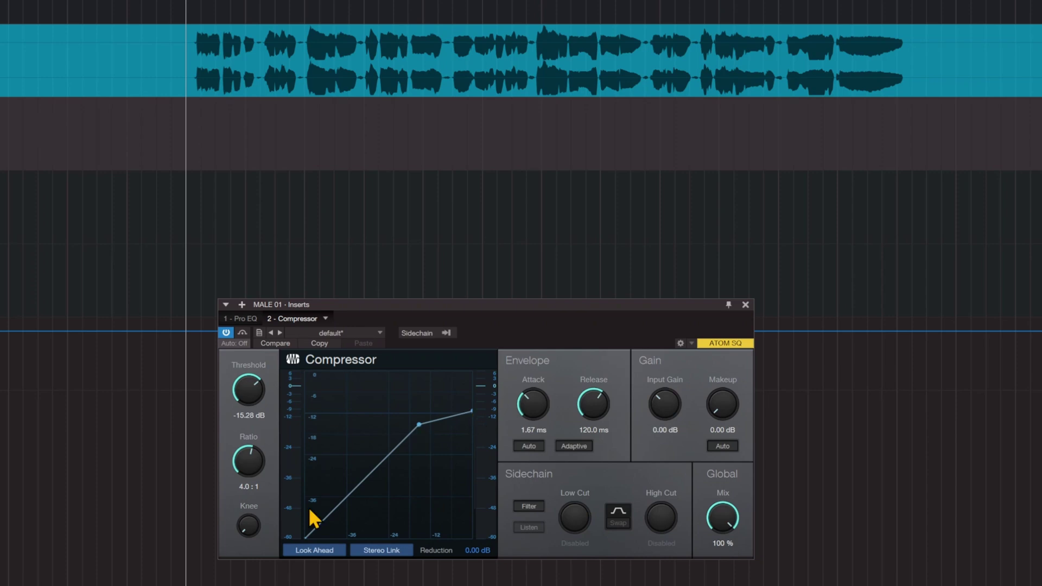
left_click_drag(248, 525, 247, 477)
left_click_drag(244, 542, 254, 466)
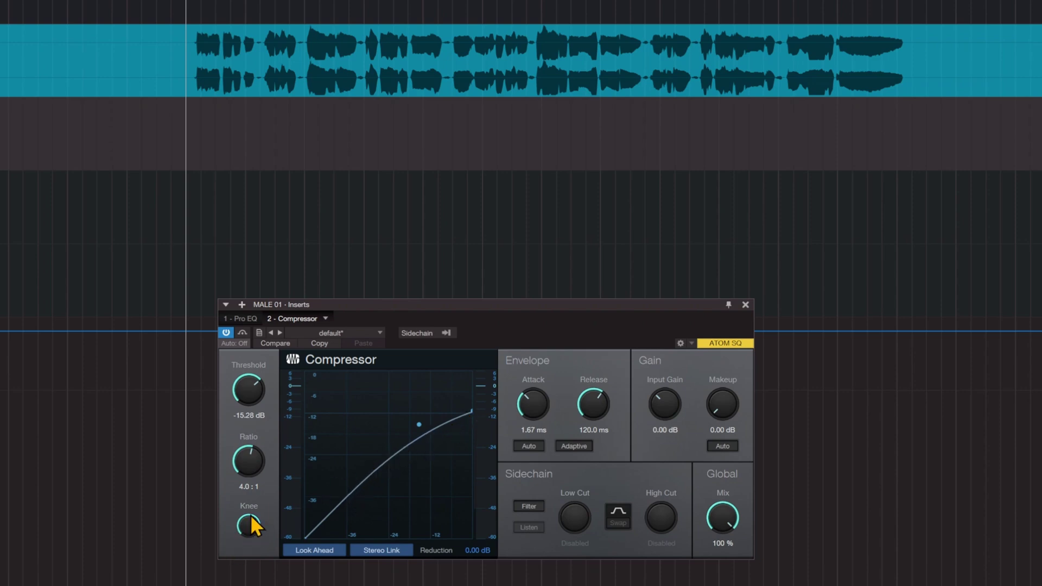
Sweep the vocal compressor's knee between hard and fully soft, and settle on a medium-soft knee.
left_click_drag(252, 522, 254, 585)
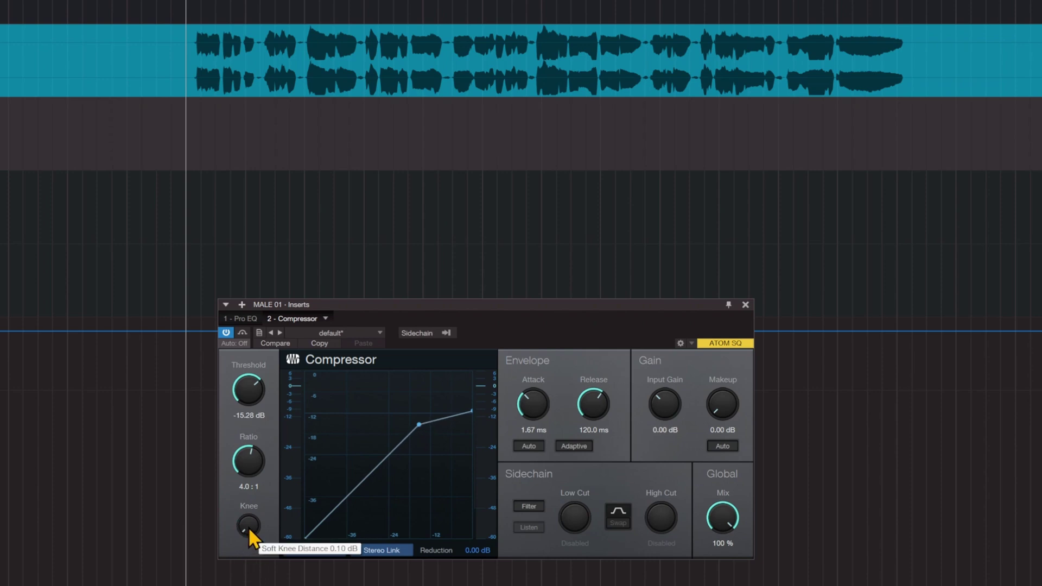
left_click_drag(249, 527, 264, 399)
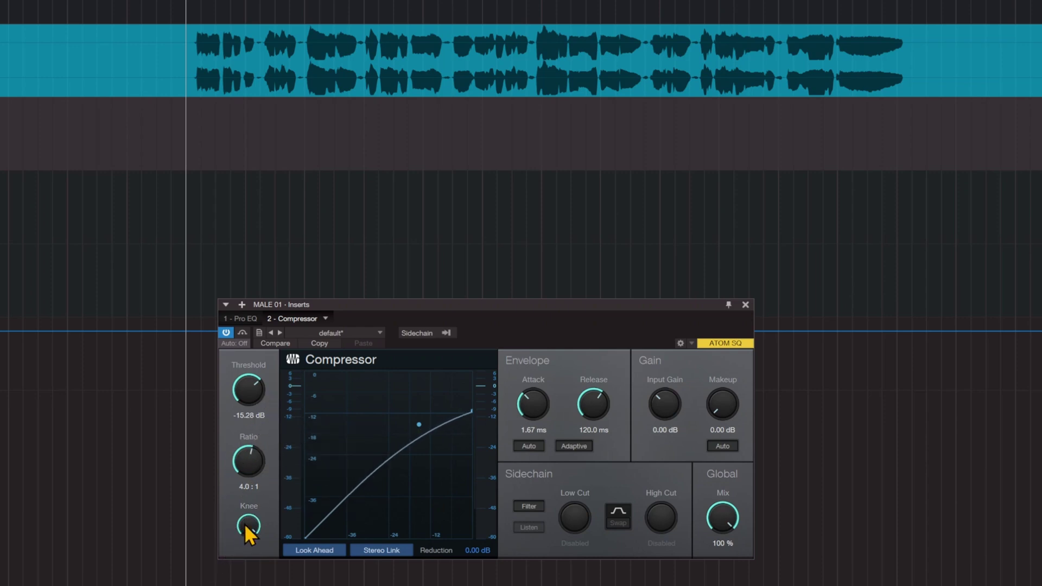
left_click_drag(245, 526, 225, 585)
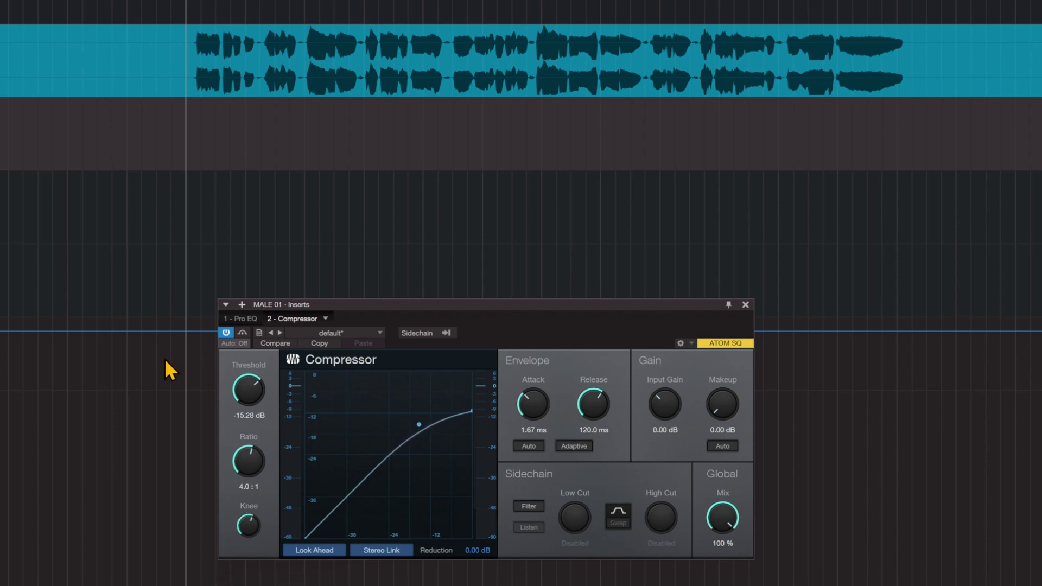
Play the MALE 01 vocal through the compressor and enable its automatic makeup gain.
key("space")
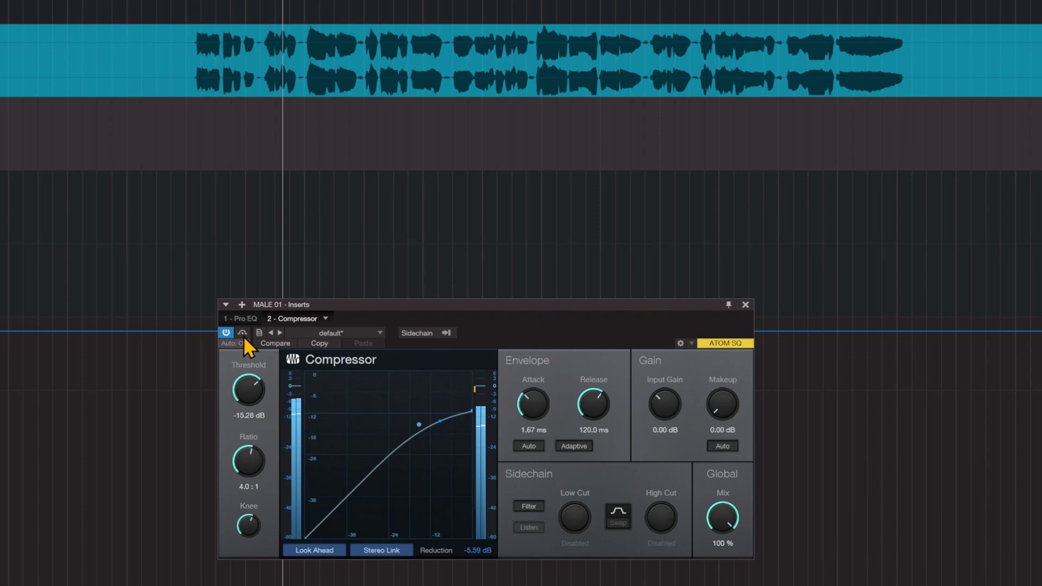
left_click(722, 446)
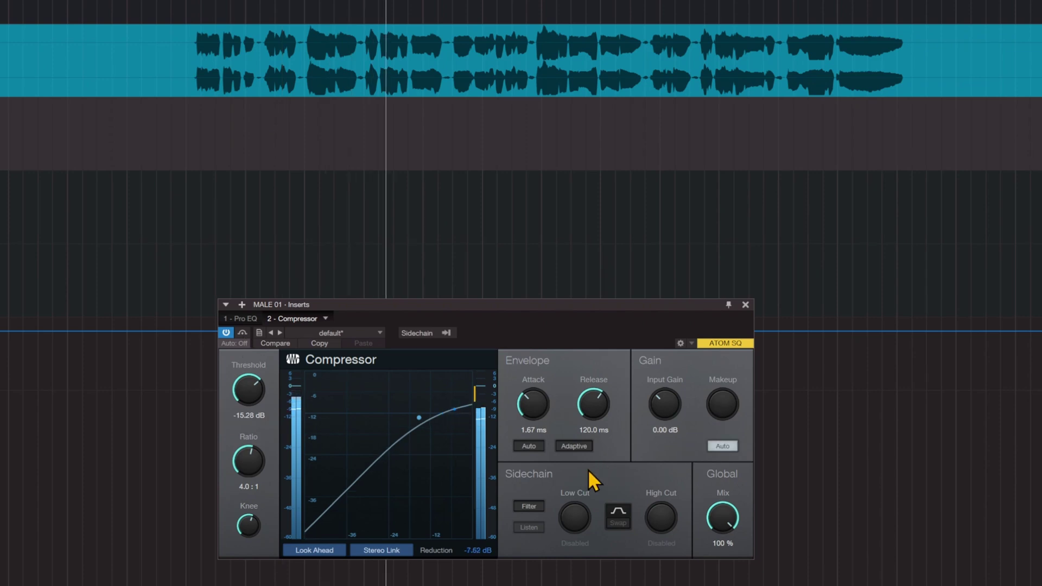
left_click(479, 562)
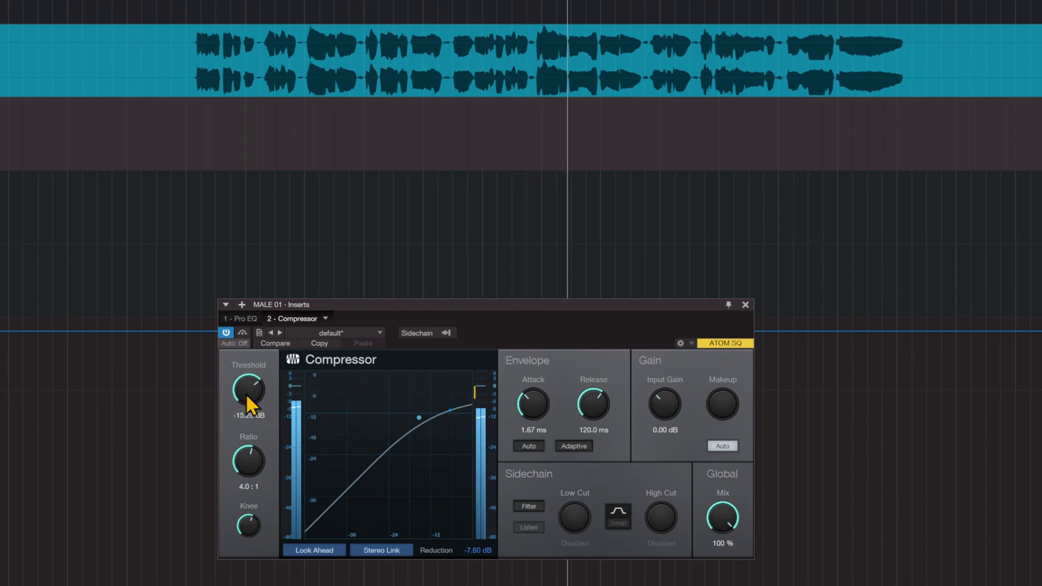
Fine-tune the vocal compressor's threshold while auditioning, trying -12.88 dB and settling on -14.56 dB.
left_click_drag(247, 397, 246, 390)
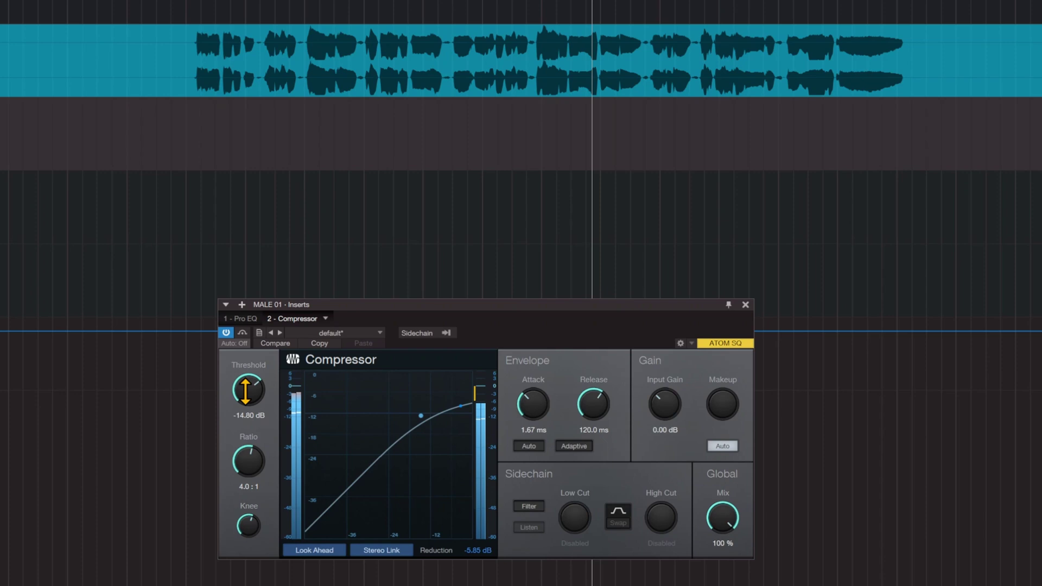
left_click_drag(245, 391, 246, 380)
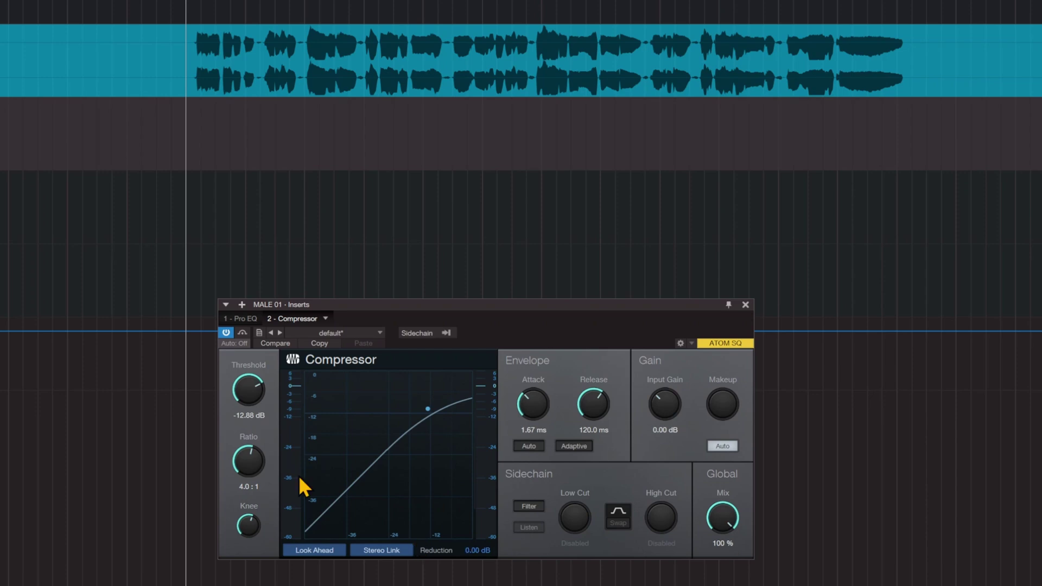
mouse_move(300, 481)
key("space")
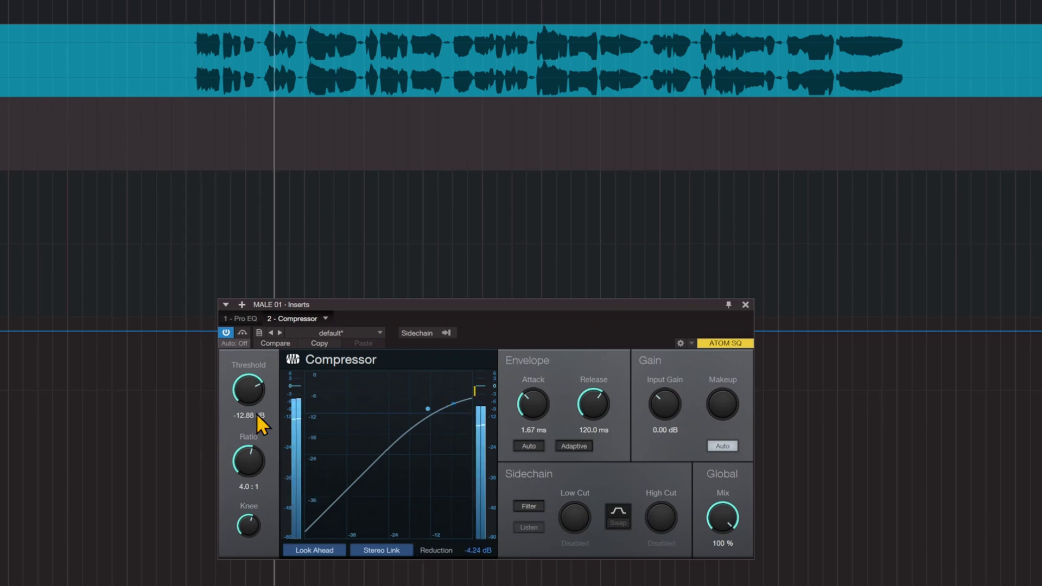
left_click_drag(257, 415, 251, 465)
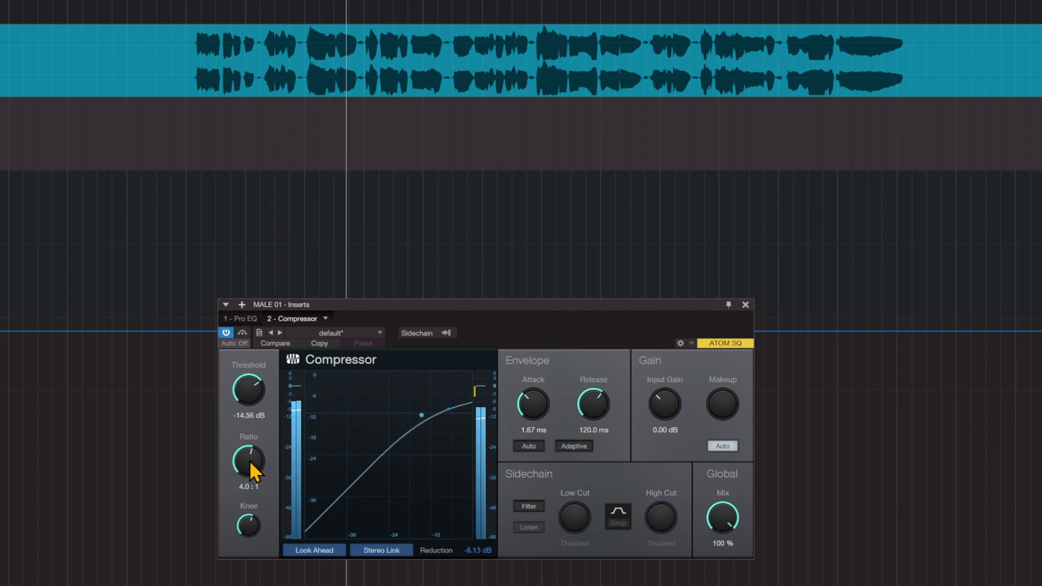